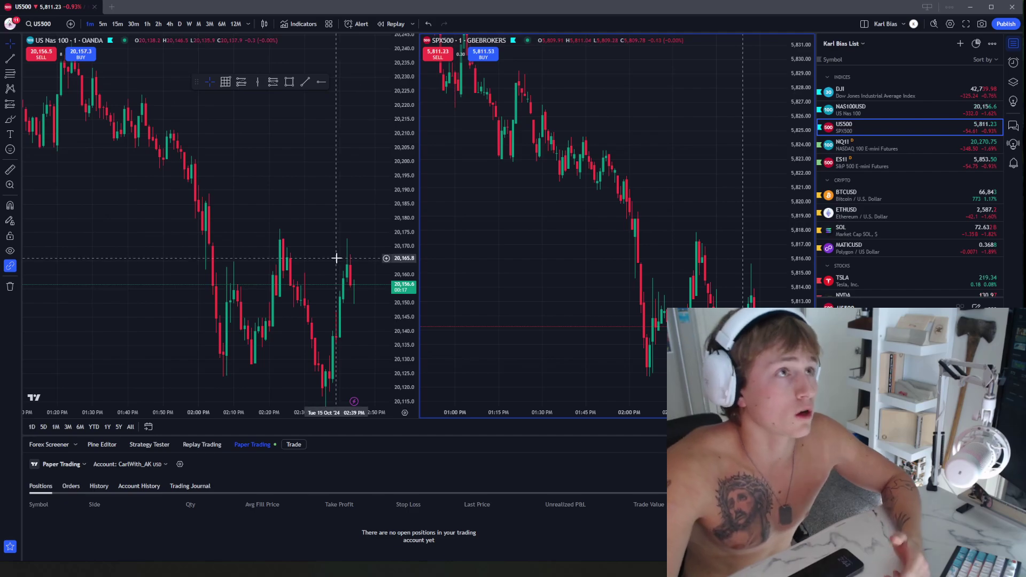
Examine the latest one-minute price action on both the US Nas 100 and SPX500 charts
right_click(247, 180)
left_click(147, 270)
right_click(440, 232)
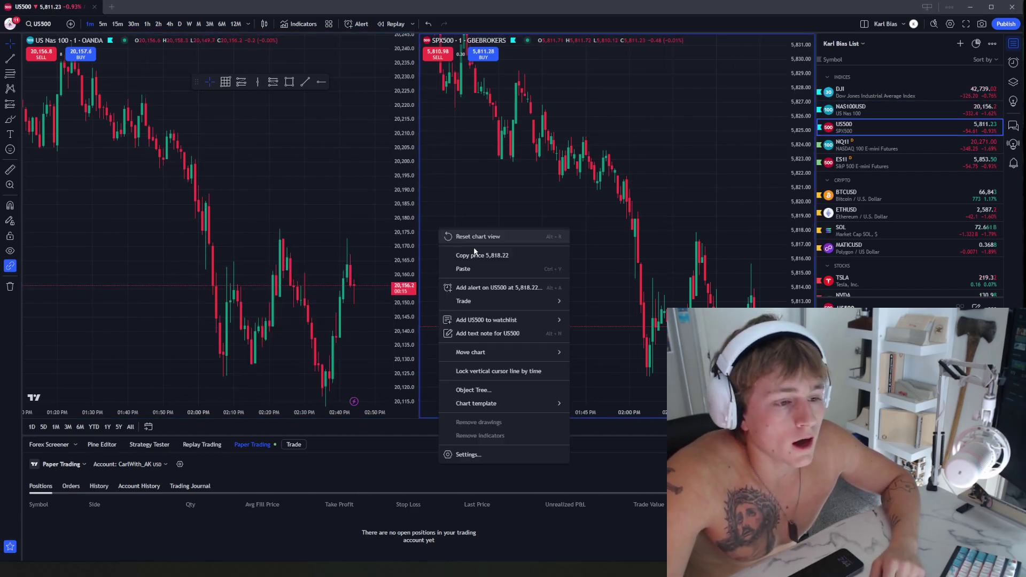
left_click(206, 101)
scroll(206, 101, "up", 2)
left_click_drag(189, 128, 231, 158)
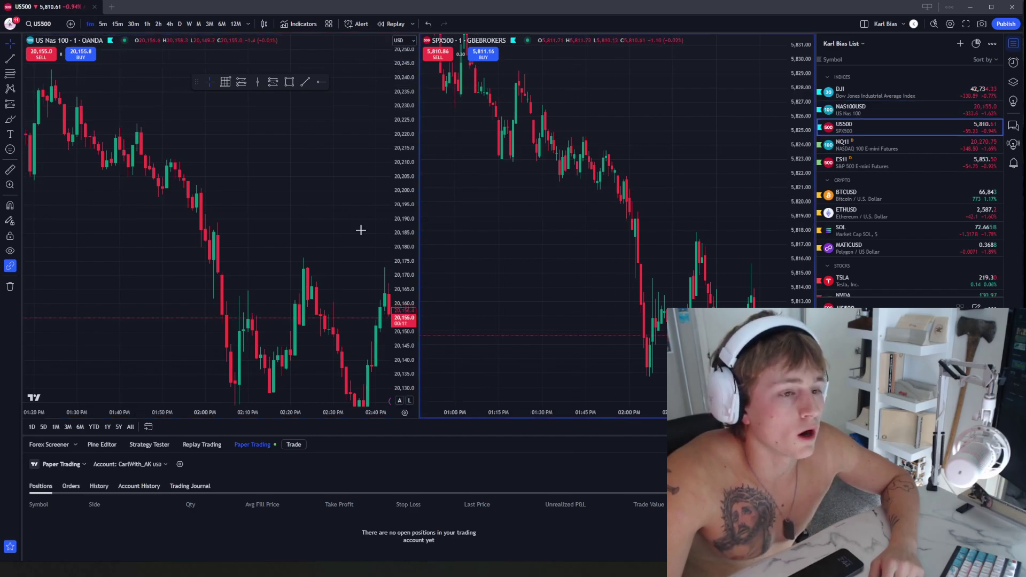
left_click(512, 208)
left_click_drag(511, 207, 479, 165)
left_click_drag(254, 206, 246, 157)
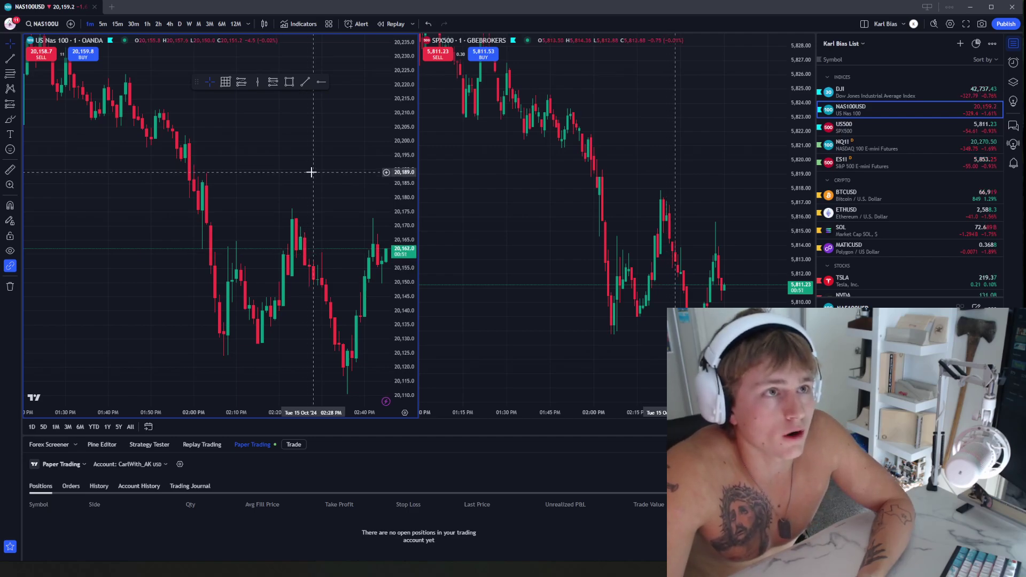
Study the afternoon swing highs and lows on the US Nas 100 one-minute chart
left_click_drag(304, 192, 234, 178)
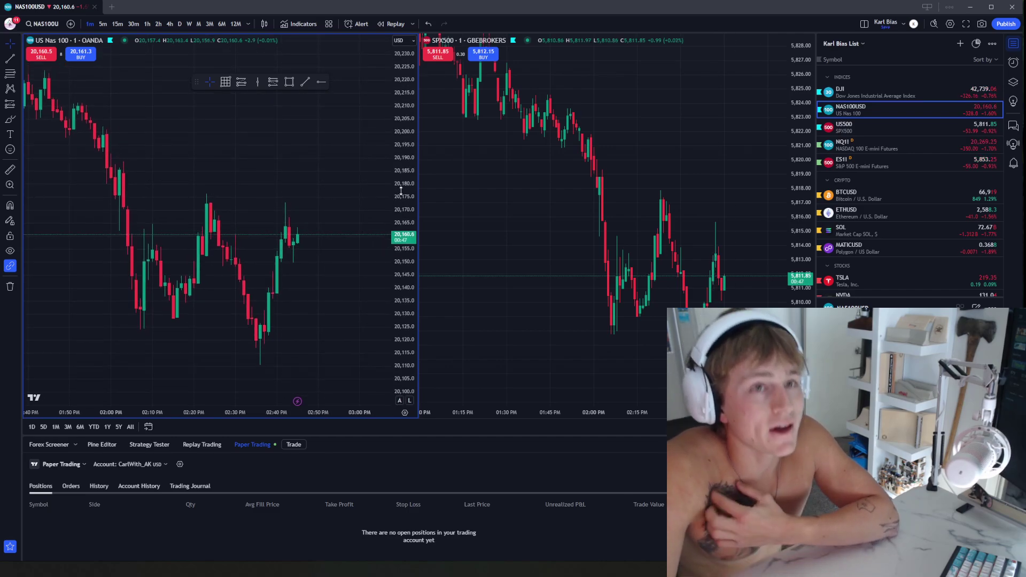
left_click_drag(297, 186, 323, 172)
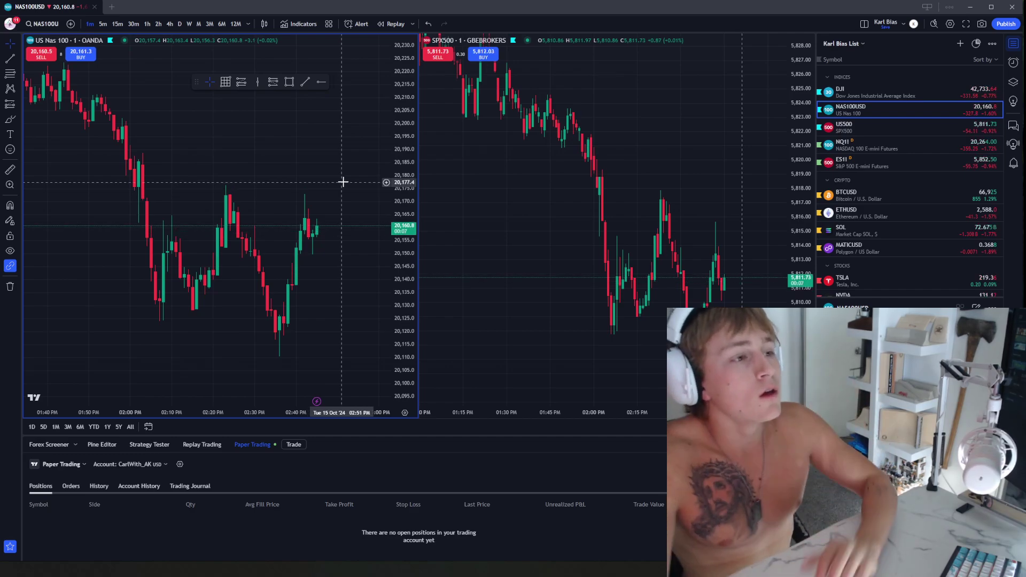
scroll(214, 149, "up", 3)
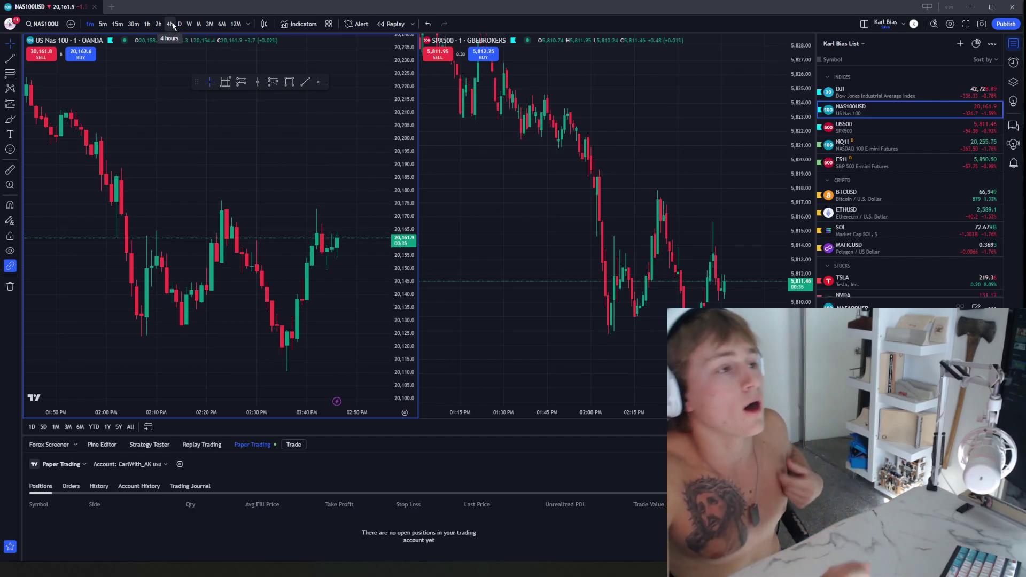
scroll(206, 165, "up", 4)
mouse_move(125, 165)
left_mouse_down()
mouse_move(219, 170)
mouse_move(107, 165)
left_mouse_up()
scroll(207, 165, "down", 3)
left_click_drag(208, 166, 313, 195)
scroll(279, 198, "up", 2)
left_click_drag(401, 166, 399, 204)
scroll(302, 172, "down", 3)
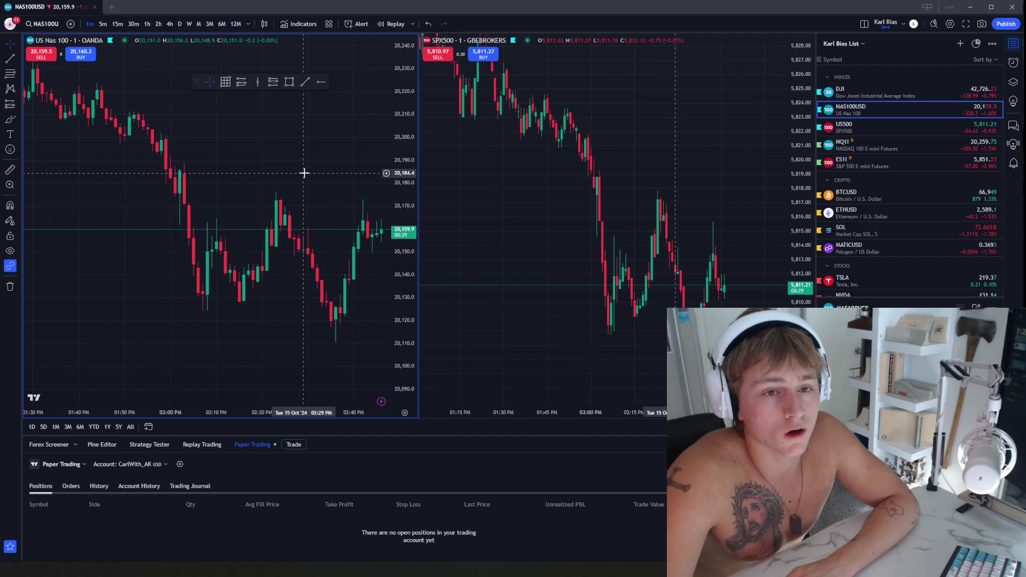
scroll(286, 170, "up", 3)
scroll(298, 179, "down", 3)
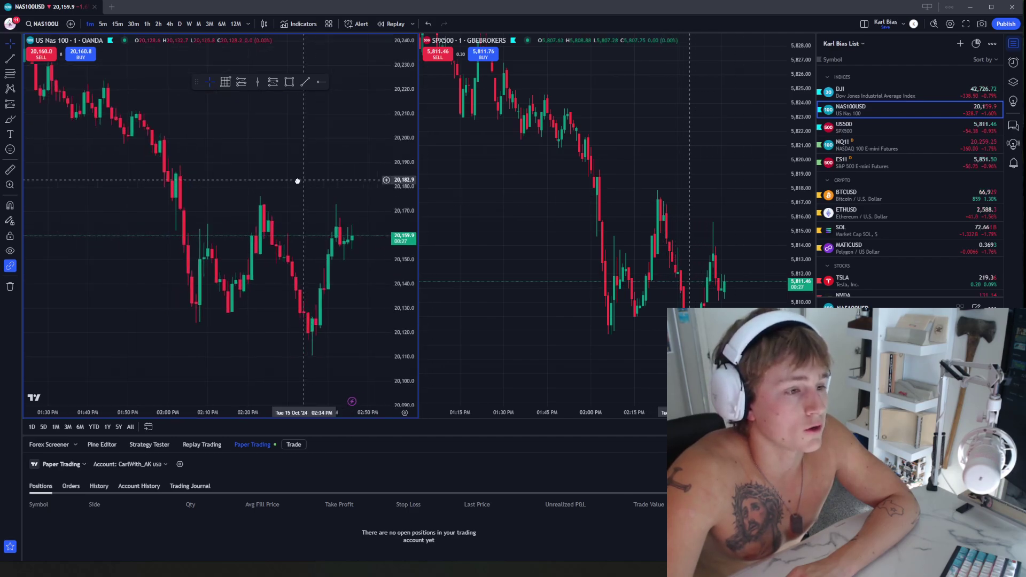
scroll(305, 203, "up", 2)
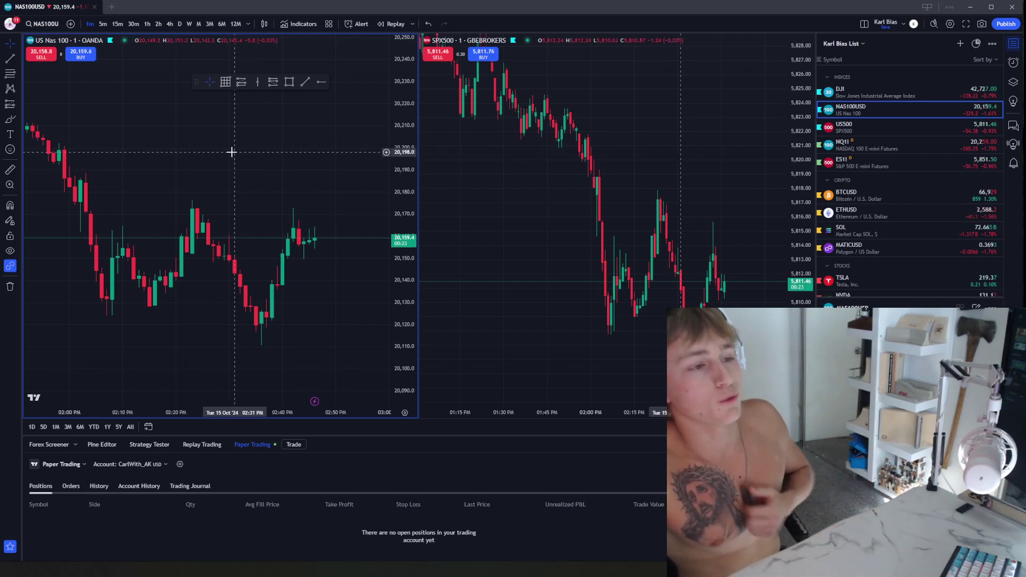
left_click_drag(235, 163, 263, 153)
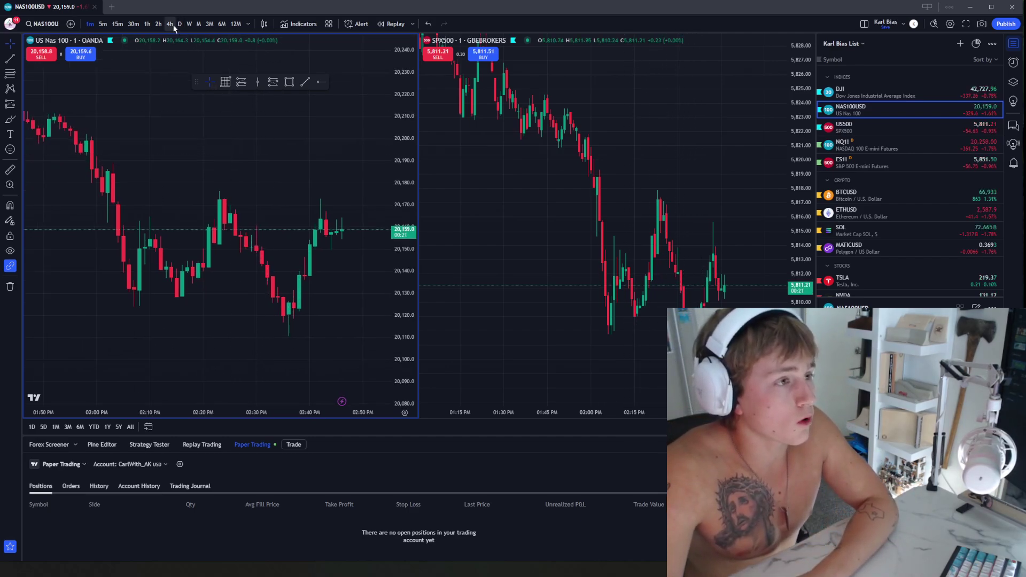
Switch the US Nas 100 chart to the 4-hour timeframe and review its October price swings
left_click(171, 25)
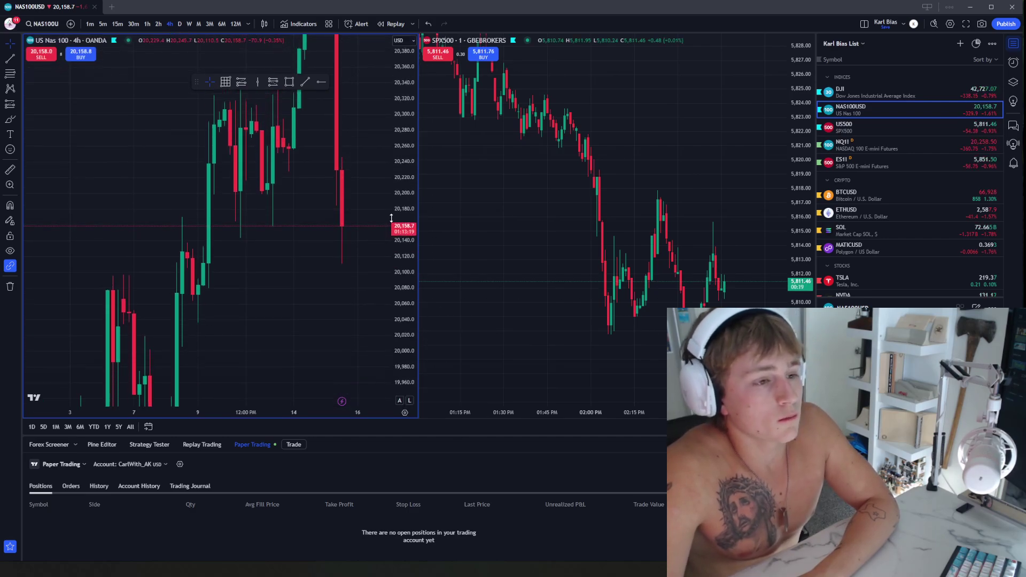
left_click_drag(391, 218, 391, 253)
left_click_drag(342, 155, 280, 268)
left_click_drag(394, 145, 393, 212)
scroll(334, 223, "up", 3)
left_click_drag(265, 202, 294, 192)
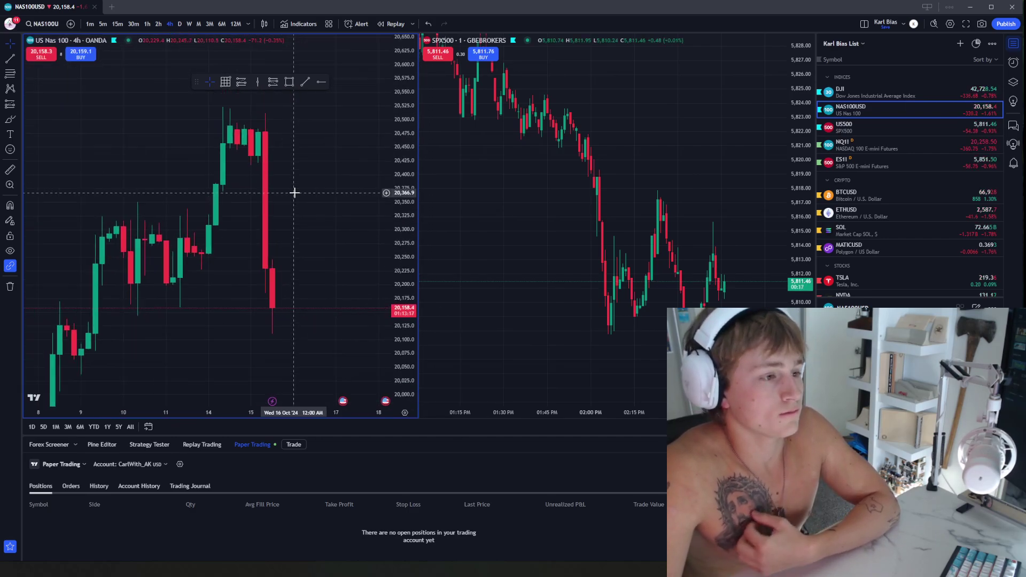
scroll(294, 193, "down", 5)
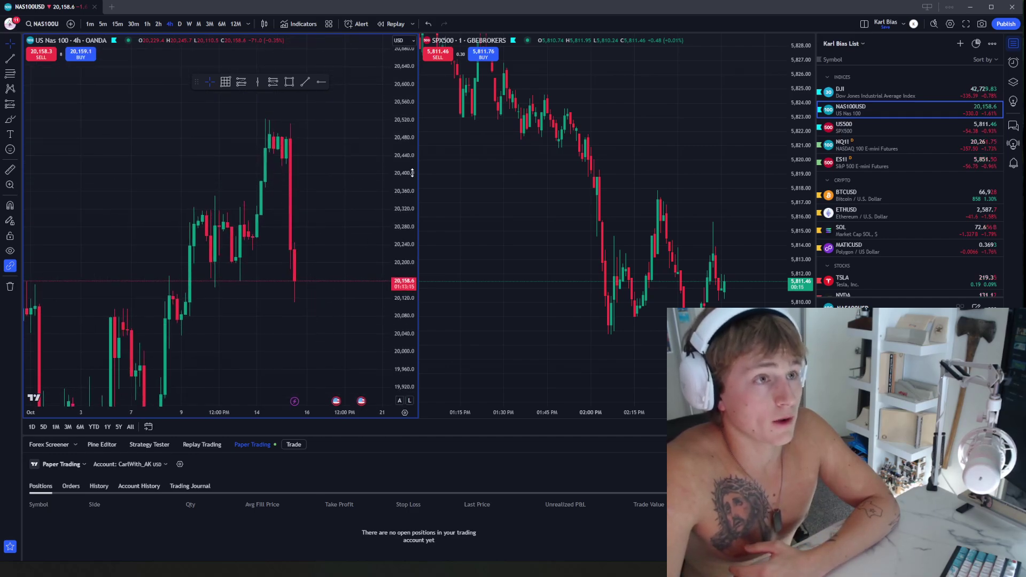
left_click_drag(412, 173, 391, 201)
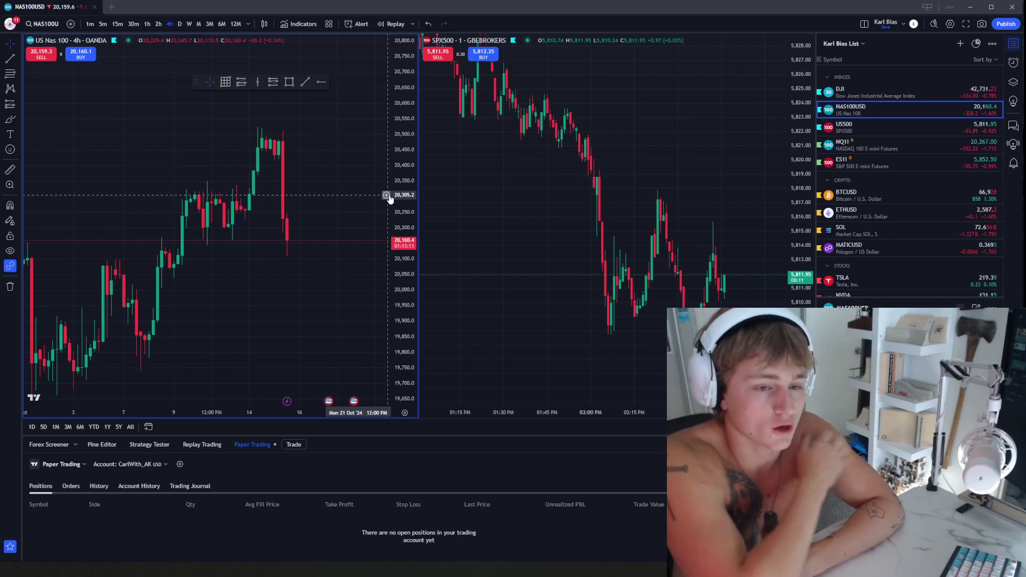
scroll(327, 172, "up", 3)
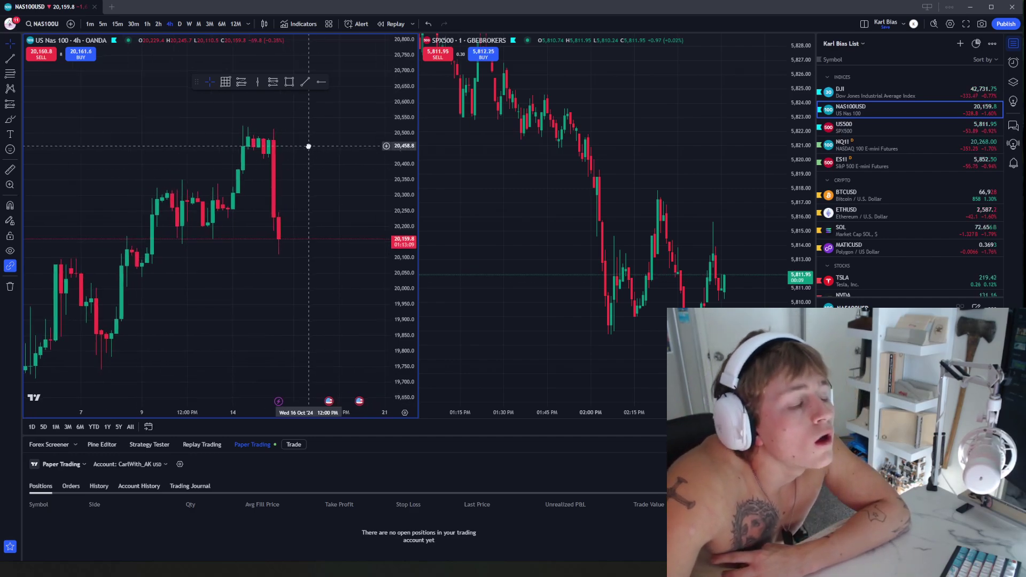
Draw horizontal rays at the 14 October candle level of about 20,493.8 and the 9 October low near 20,040
left_click(321, 81)
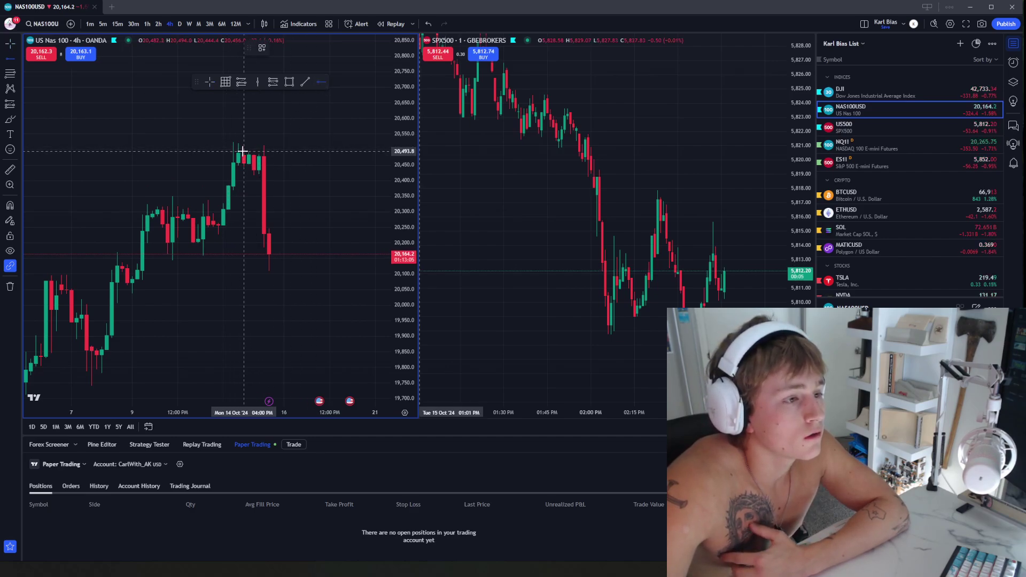
left_click(243, 151)
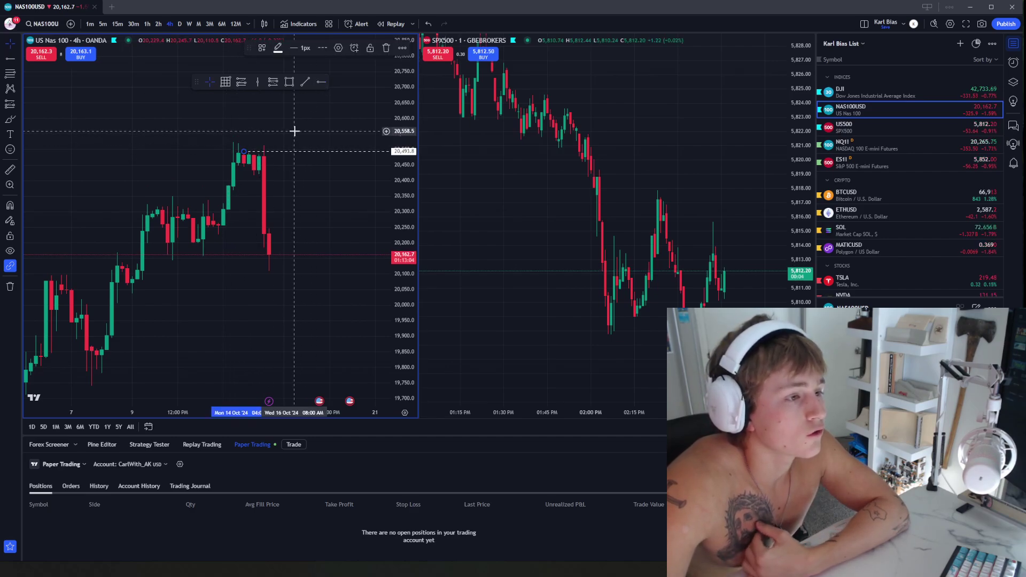
left_click(319, 83)
left_click(132, 292)
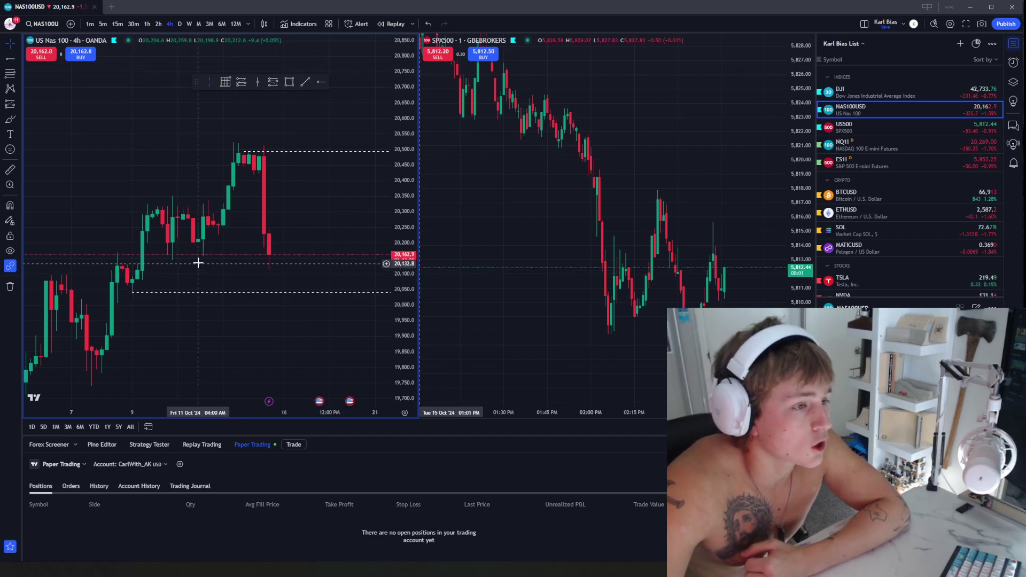
Switch US Nas 100 to the 1-hour timeframe and draw a rectangle zone from about 20,220 to 20,250 extending past the latest candle
scroll(299, 162, "down", 2)
scroll(271, 197, "up", 1)
left_click_drag(306, 193, 284, 192)
scroll(272, 196, "up", 1)
left_click(147, 24)
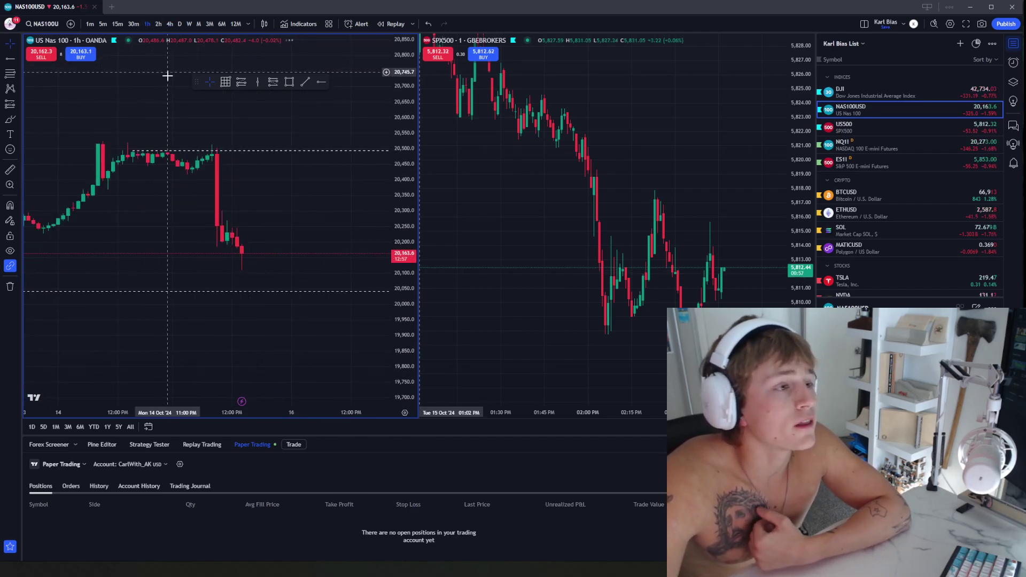
scroll(315, 164, "up", 1)
left_click(289, 82)
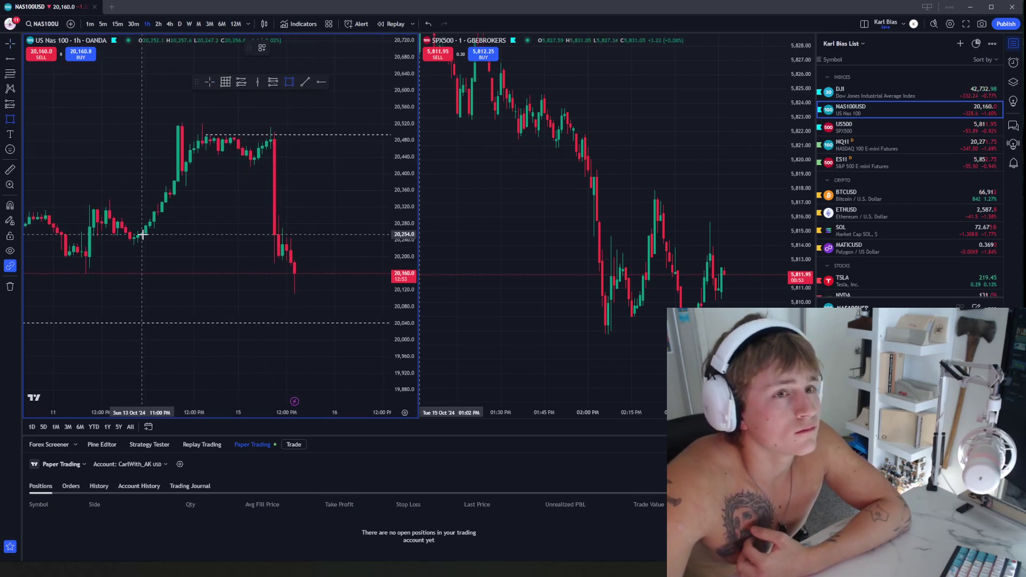
left_click(85, 249)
left_click(343, 236)
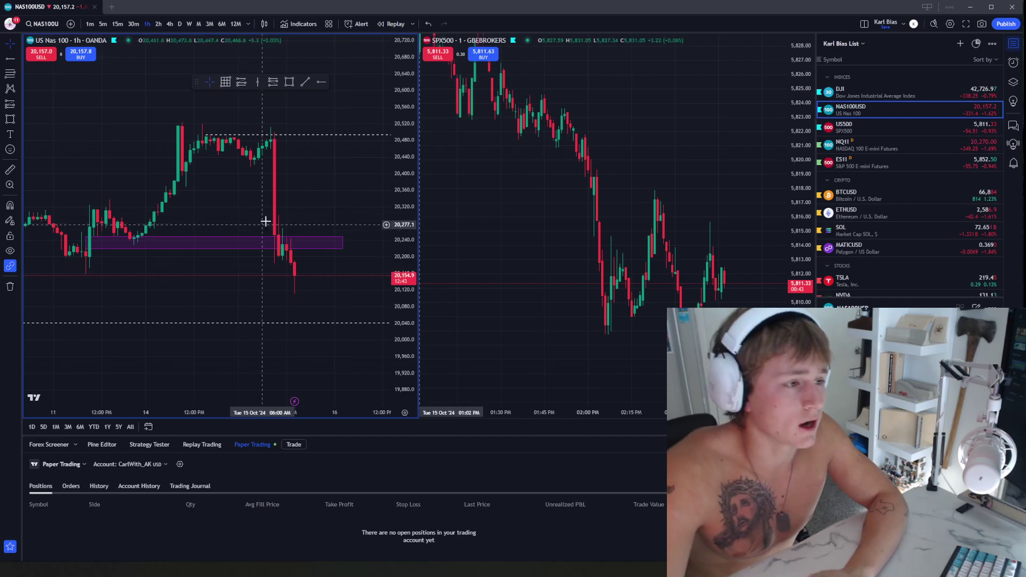
Switch US Nas 100 to the 15-minute timeframe and add horizontal rays at about 20,299 and 20,078
scroll(302, 206, "up", 3)
left_click_drag(215, 186, 262, 180)
scroll(337, 181, "down", 4)
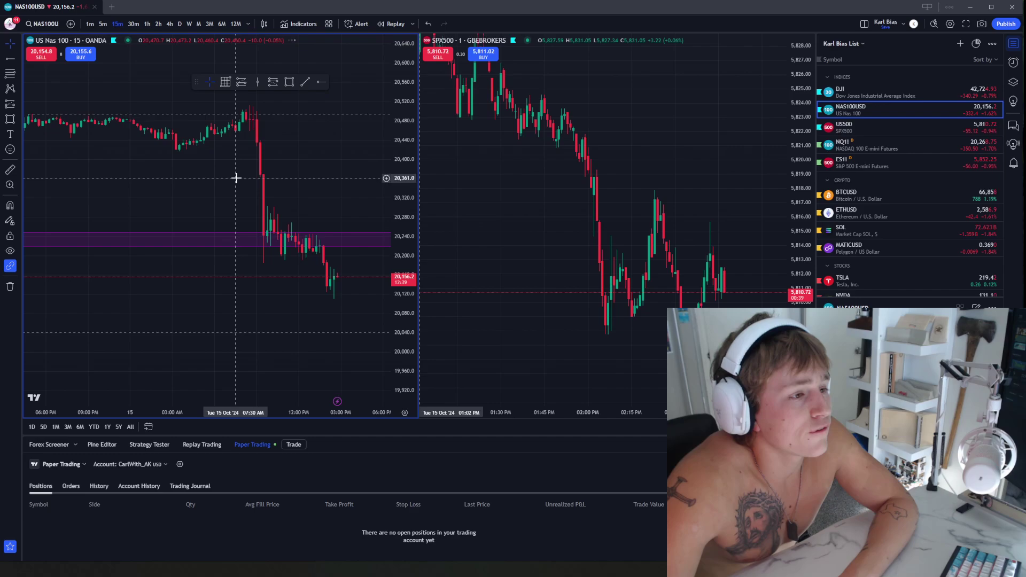
scroll(236, 178, "up", 3)
left_click_drag(268, 194, 244, 186)
left_click_drag(404, 230, 304, 170)
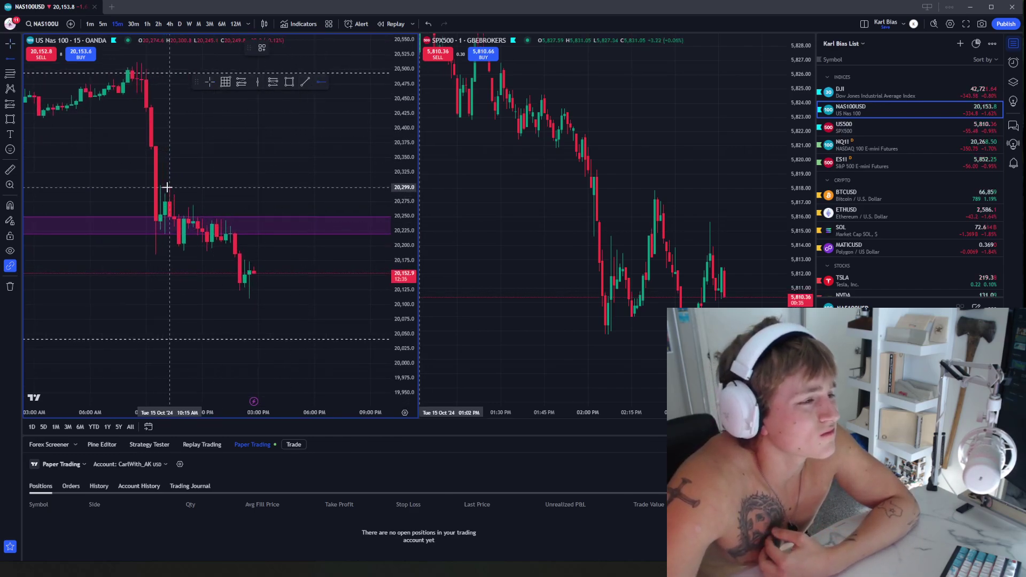
left_click_drag(216, 156, 217, 107)
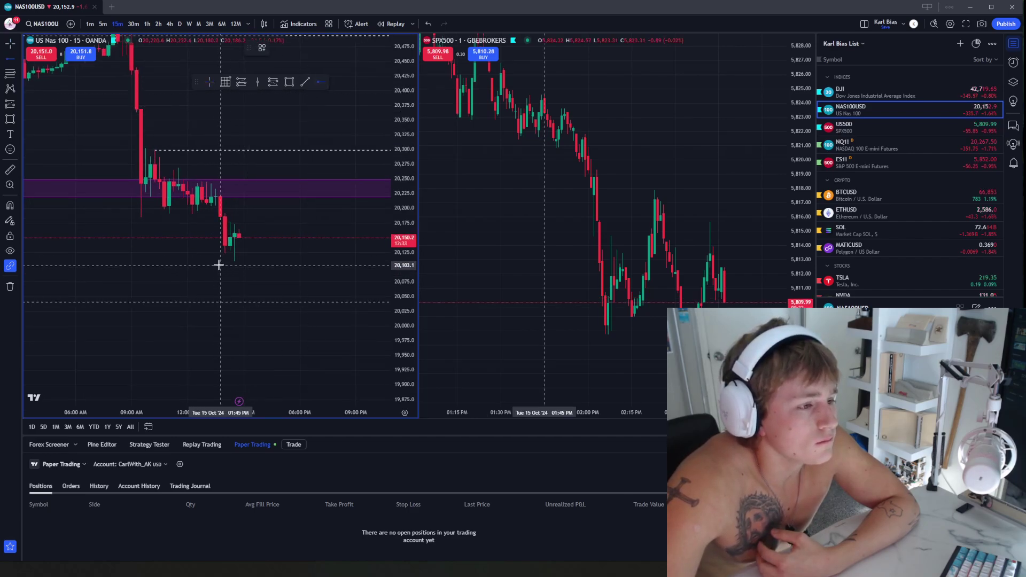
scroll(183, 247, "down", 5)
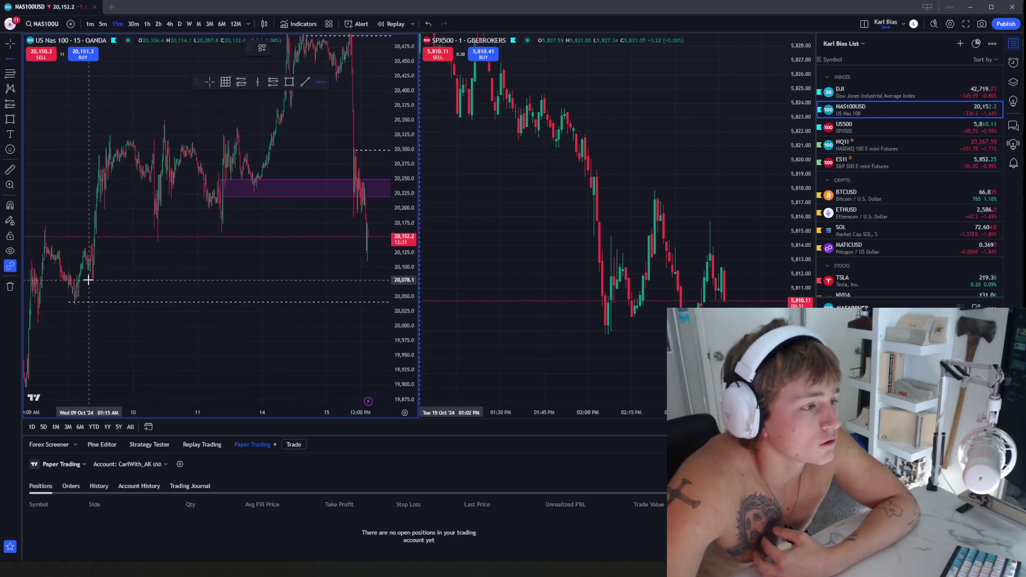
scroll(217, 245, "up", 5)
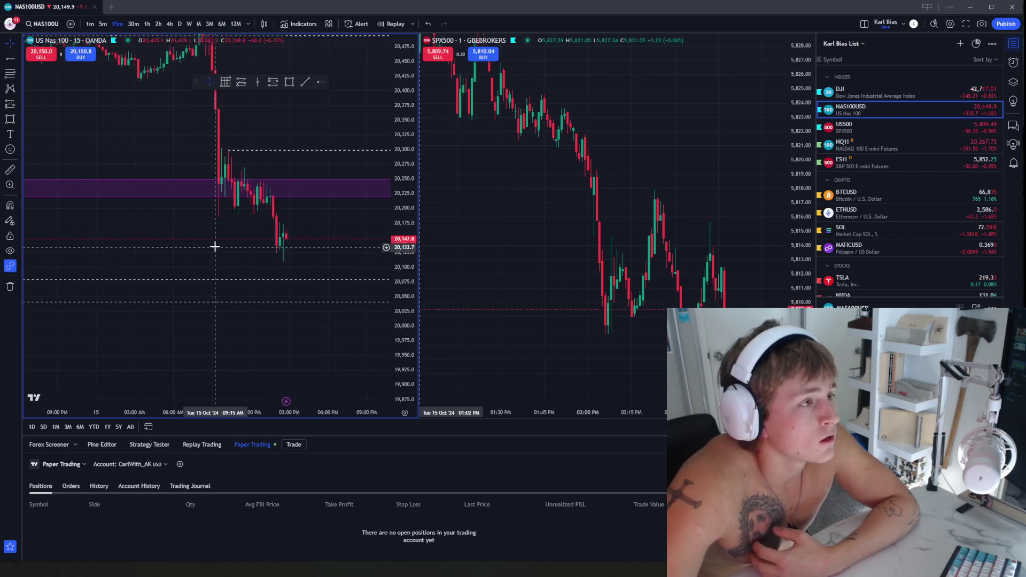
Switch US Nas 100 to the 5-minute timeframe and widen its chart pane relative to the SPX500 pane
key("5")
key("Return")
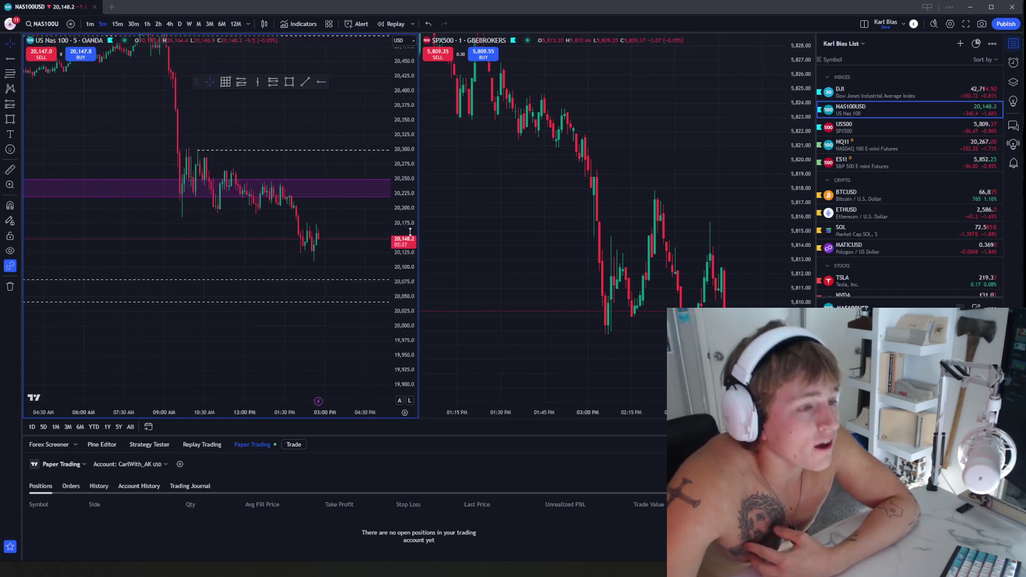
left_click_drag(400, 197, 399, 176)
scroll(323, 161, "up", 4)
left_click_drag(322, 160, 334, 195)
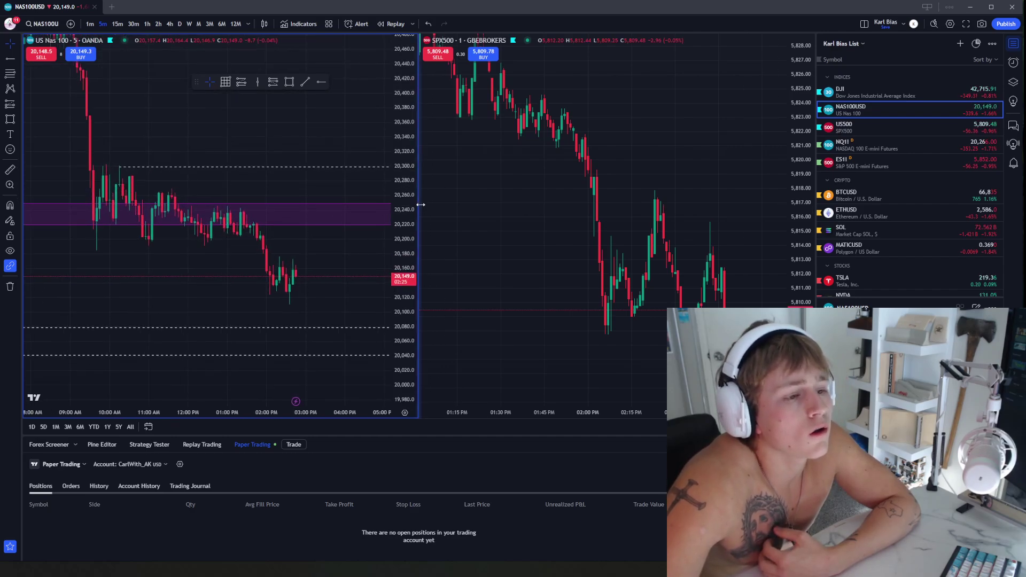
left_click_drag(419, 204, 560, 192)
scroll(353, 147, "up", 2)
left_click_drag(332, 150, 312, 187)
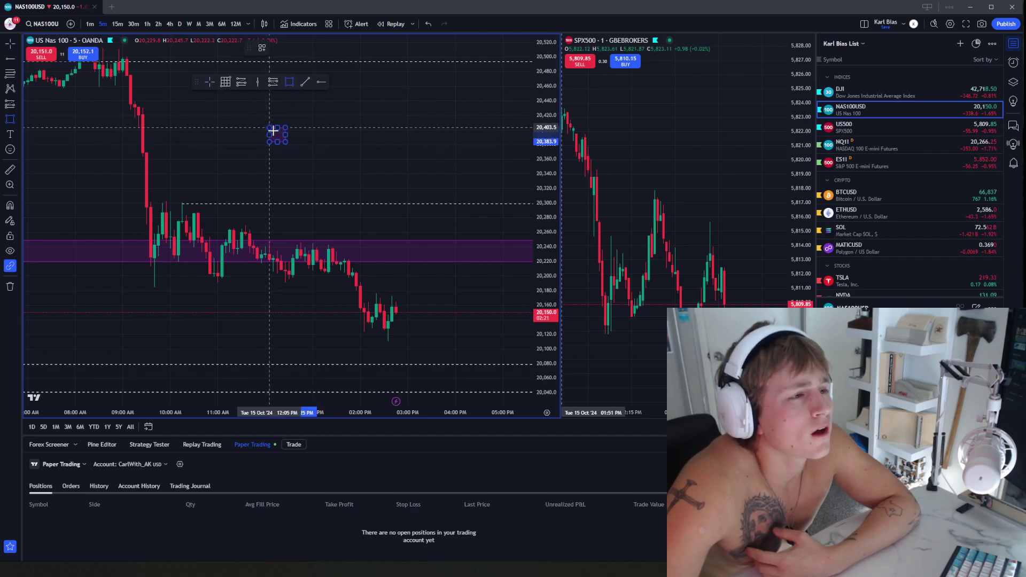
left_click_drag(273, 130, 262, 124)
right_click(289, 131)
left_click(270, 130)
key("Delete")
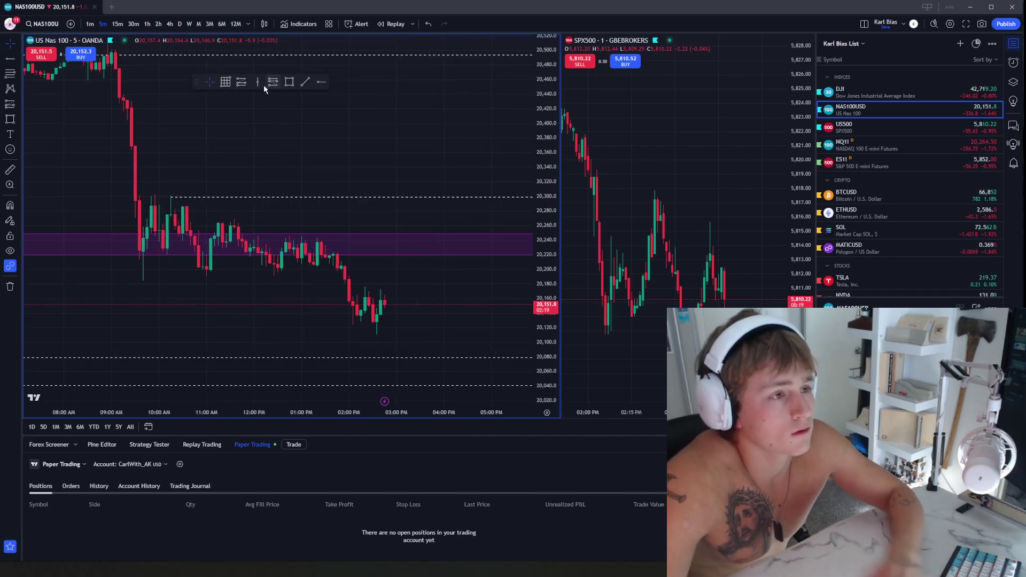
Mark the day's range with a midpoint level, from the 09:50 AM high at about 20,302.4 down to the low at 20,110.5
left_click(226, 81)
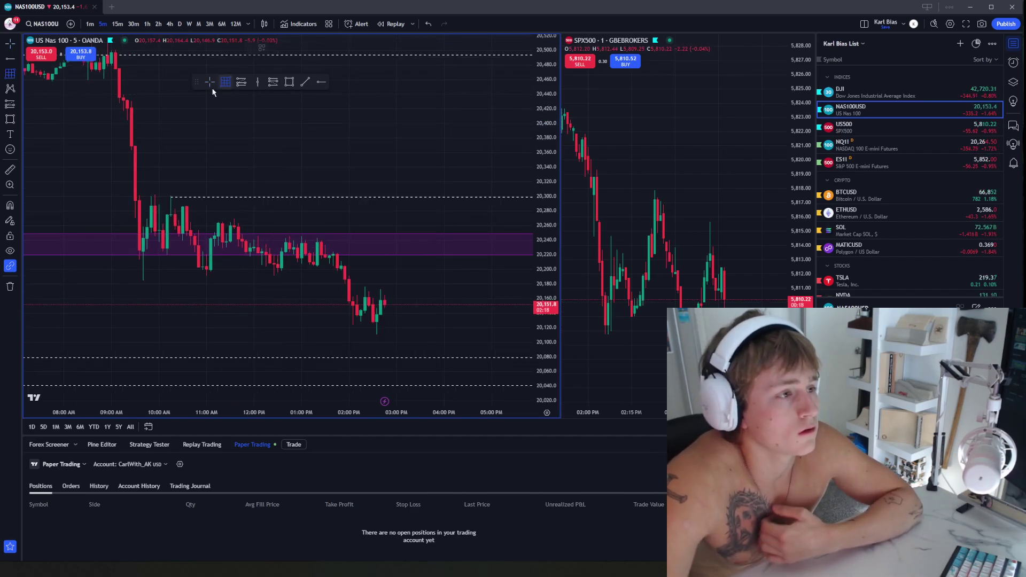
left_click(152, 194)
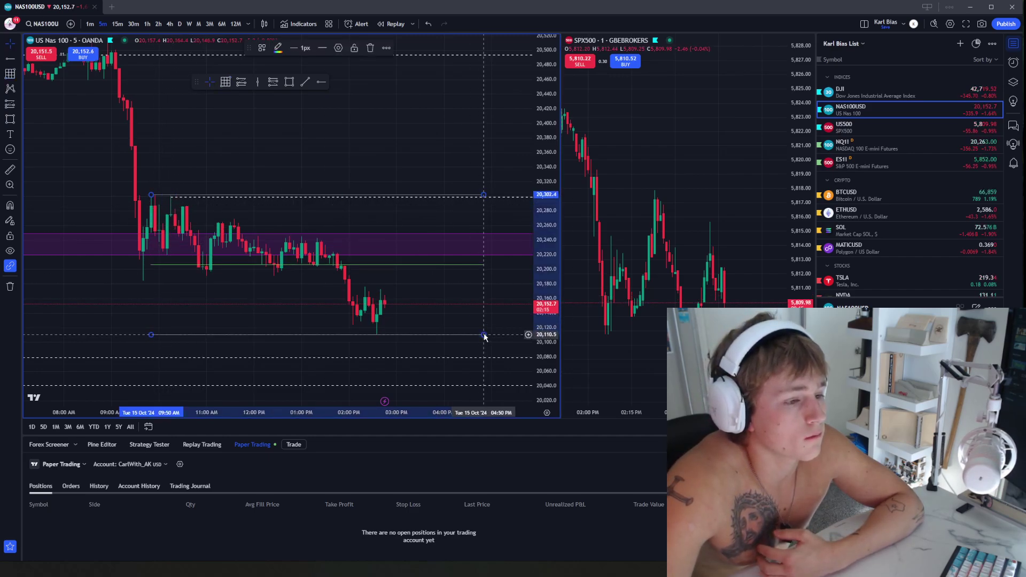
left_click(484, 335)
Switch US Nas 100 to the 1-minute timeframe and examine price relative to the purple zone and the range's midpoint
left_click(91, 24)
scroll(85, 162, "up", 3)
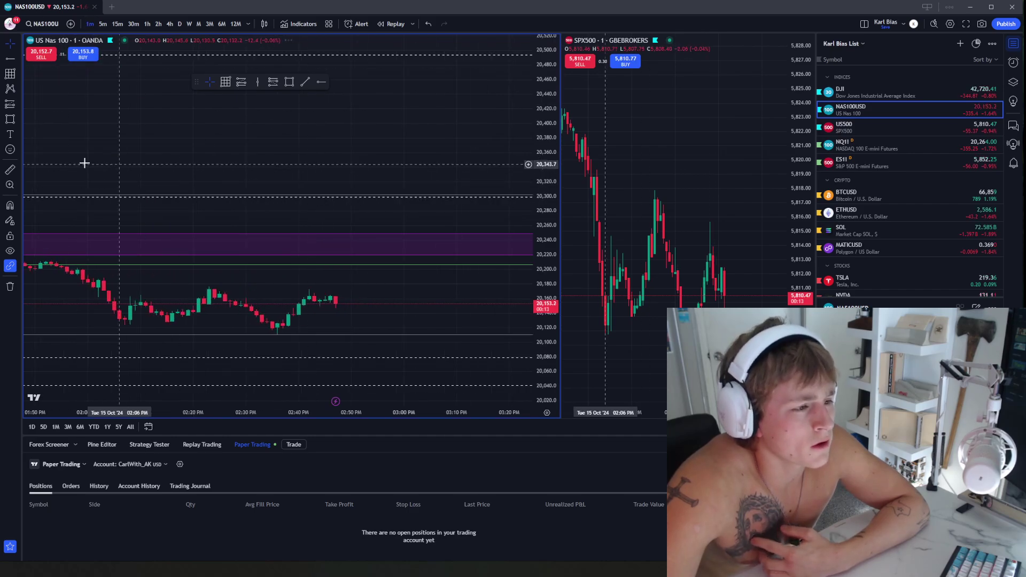
scroll(224, 203, "down", 7)
left_click_drag(545, 283, 480, 176)
scroll(389, 222, "down", 5)
scroll(391, 228, "up", 3)
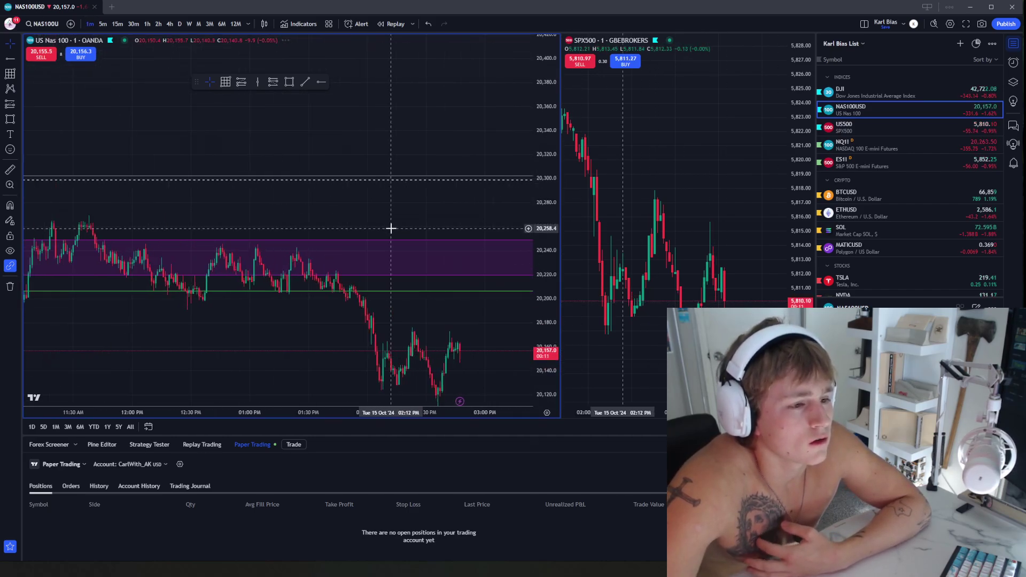
left_click_drag(392, 229, 377, 155)
scroll(352, 151, "down", 6)
scroll(320, 147, "up", 4)
left_click_drag(297, 145, 321, 171)
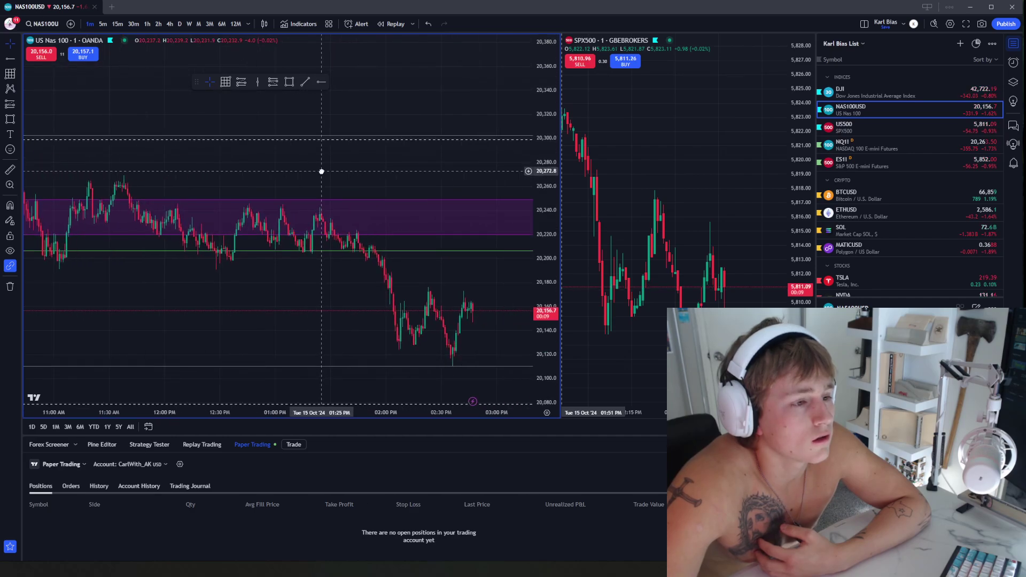
Start a bar replay of US Nas 100 on the 1-minute timeframe from about 12:07 PM on 15 October
scroll(334, 175, "up", 1)
left_click_drag(543, 227, 541, 155)
left_click_drag(319, 158, 355, 148)
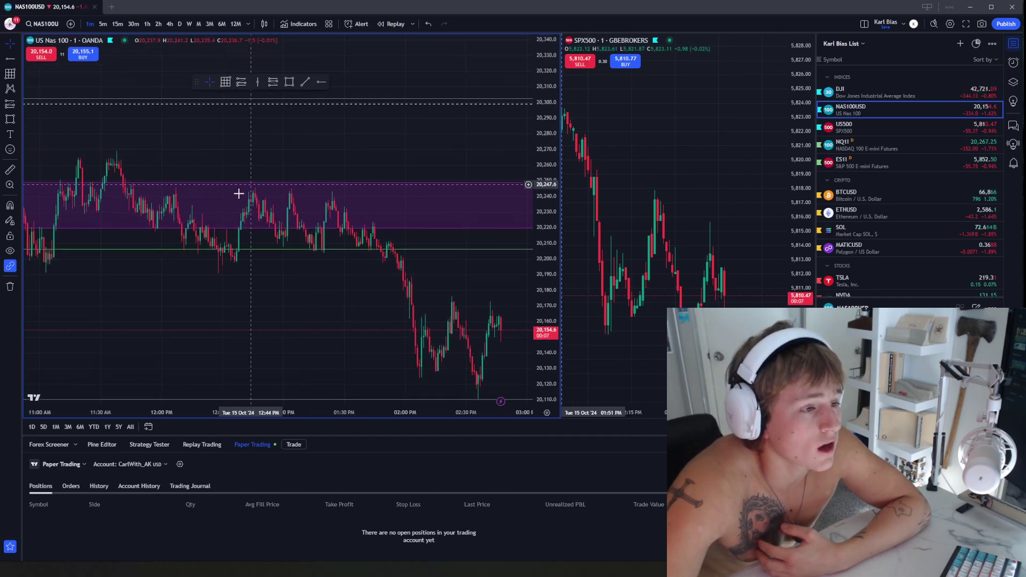
scroll(411, 214, "left", 5)
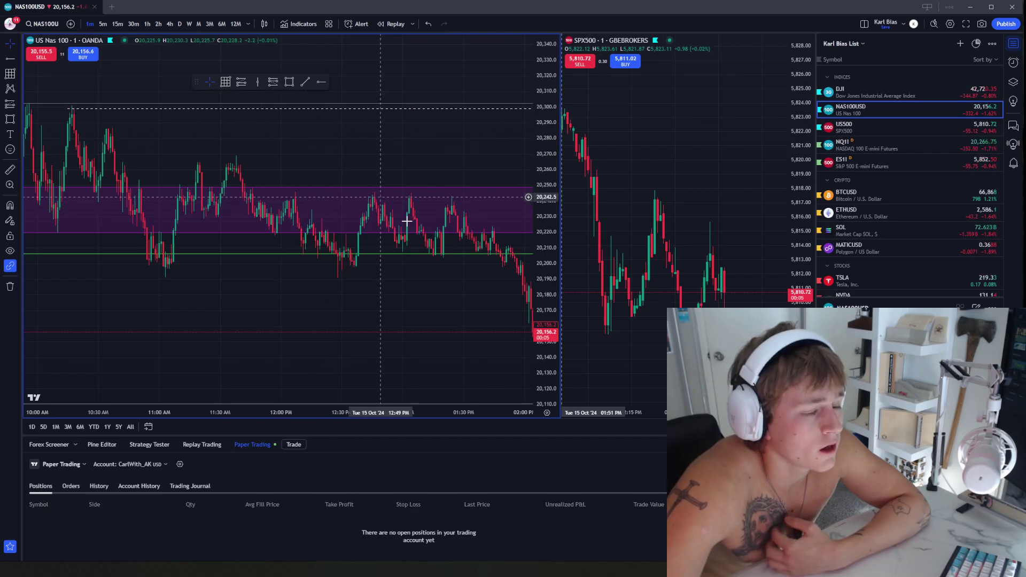
left_click(183, 444)
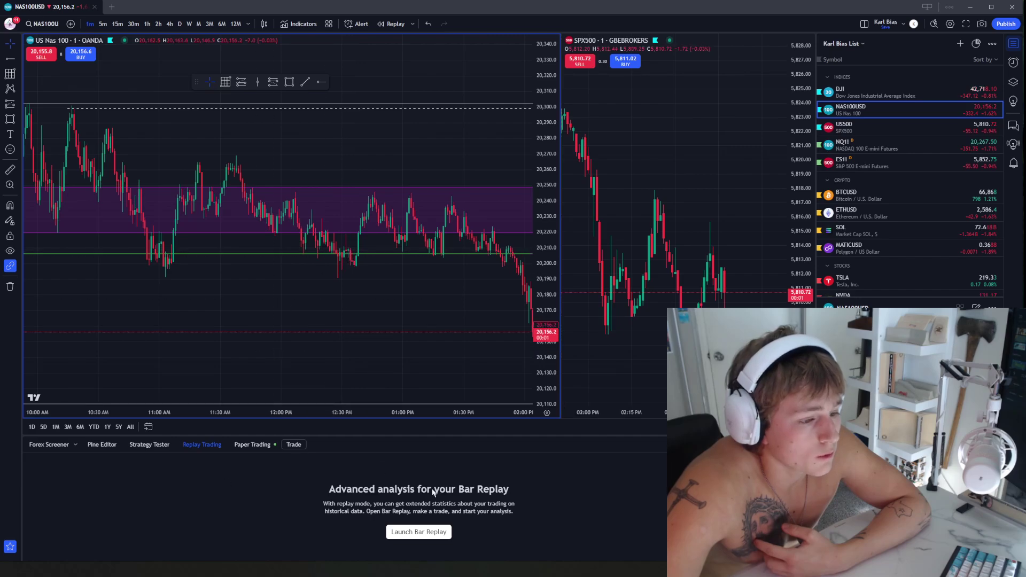
left_click(435, 537)
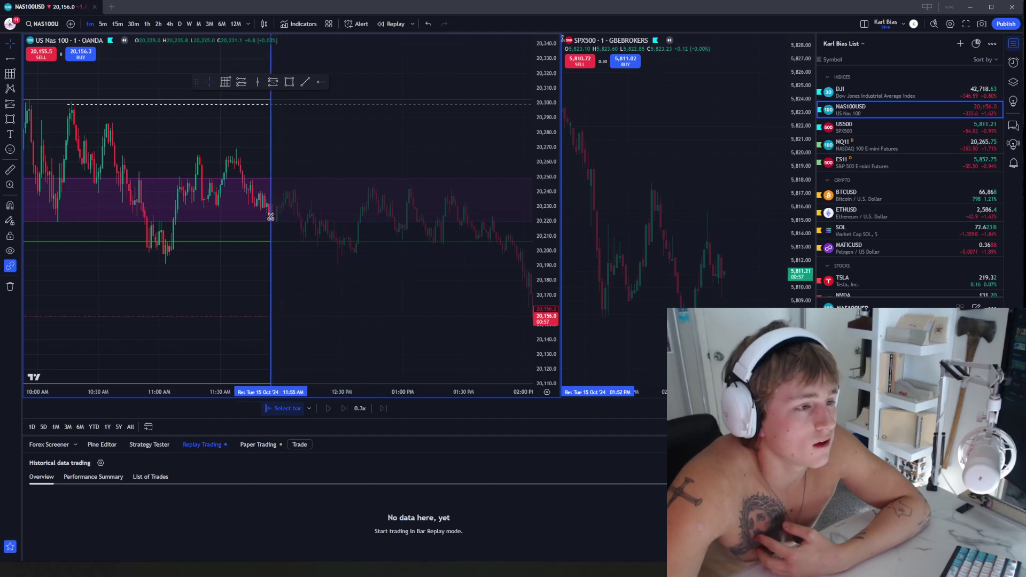
left_click(295, 210)
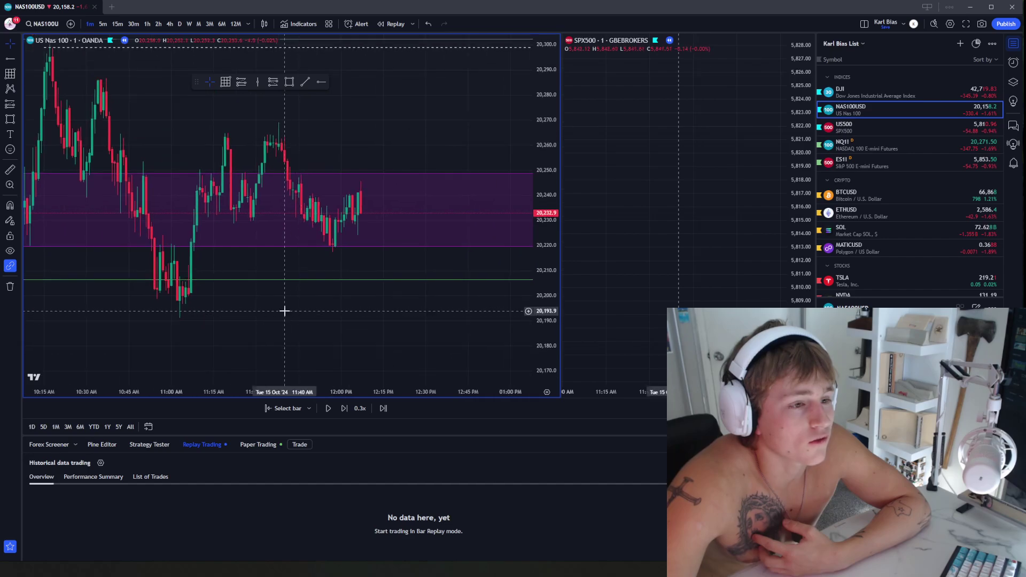
Advance the replay three bars and place a short position at about 20,214.8 with stop 20,226.5 and target 20,203.1
left_click(344, 408)
left_click(344, 407)
left_click(344, 408)
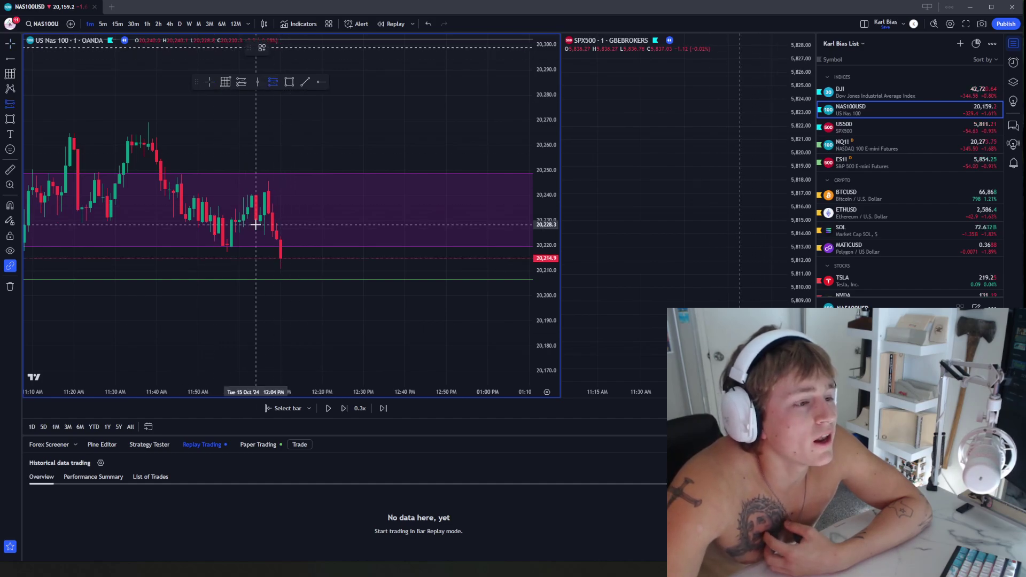
left_click(281, 262)
scroll(374, 269, "down", 5)
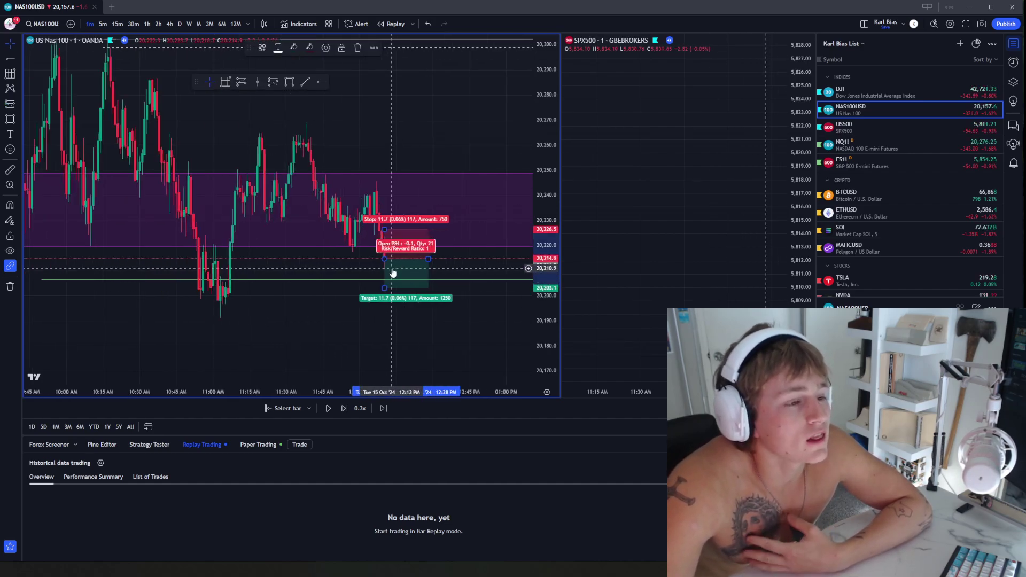
scroll(277, 268, "down", 3)
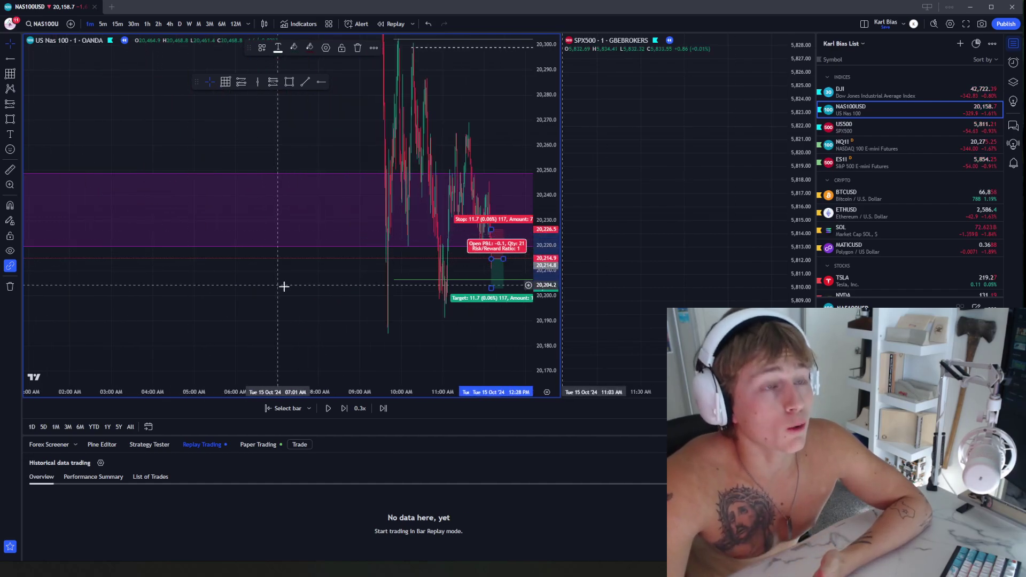
scroll(251, 302, "up", 8)
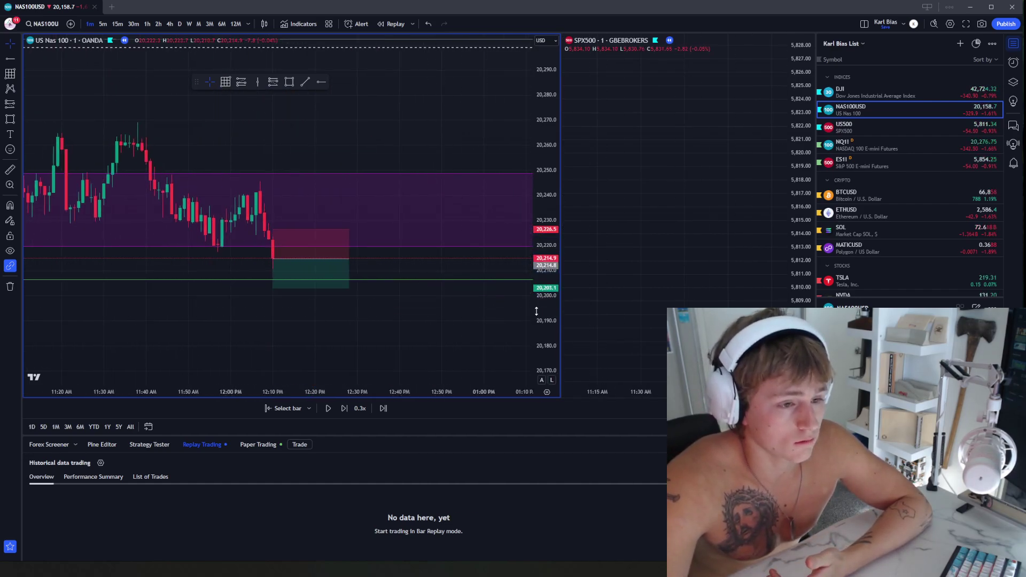
Raise the short position's stop above the purple zone to about 20,251.0
left_click_drag(536, 312, 536, 221)
left_click_drag(433, 326, 428, 291)
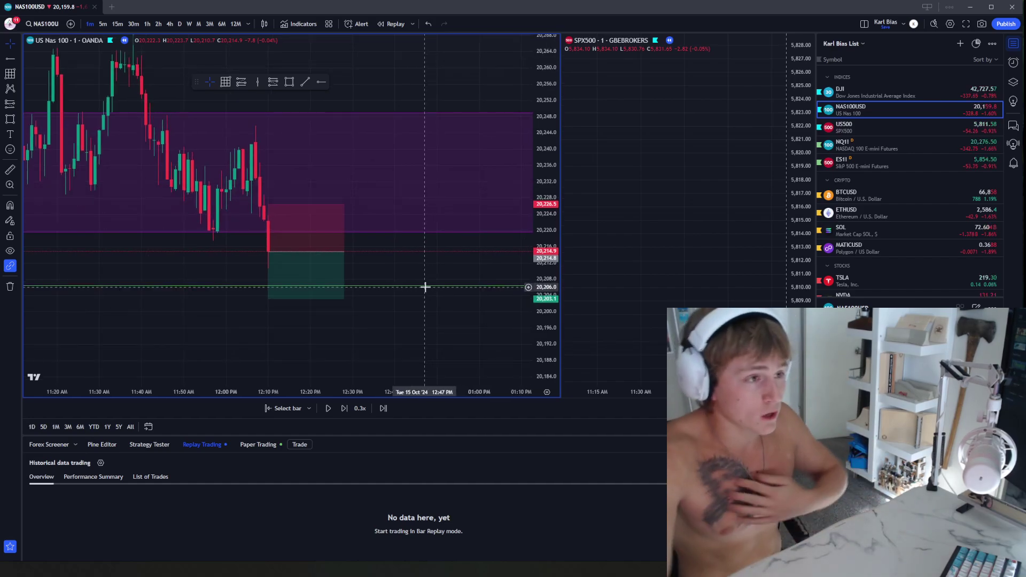
scroll(425, 287, "down", 5)
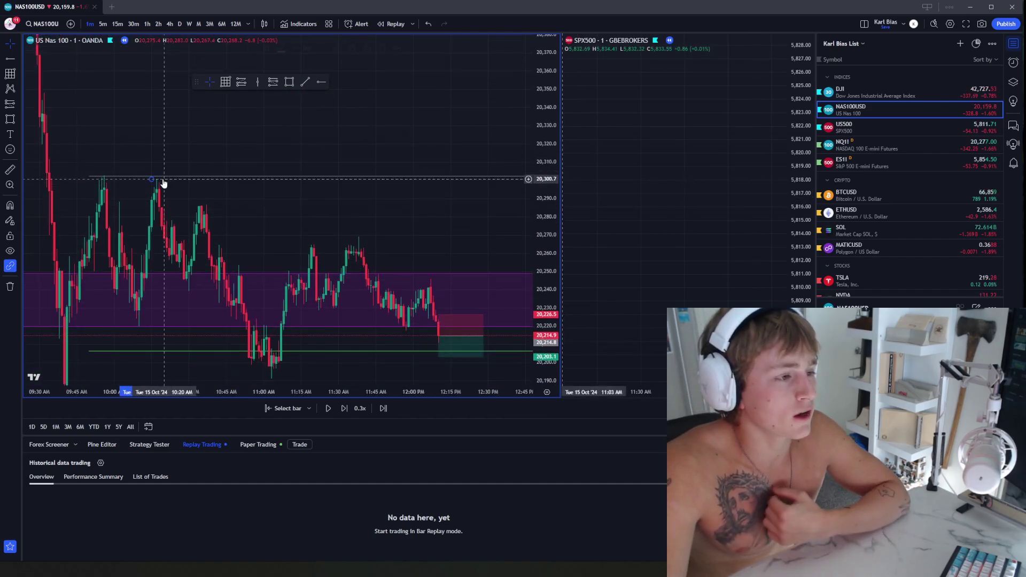
scroll(444, 235, "up", 3)
scroll(383, 216, "up", 4)
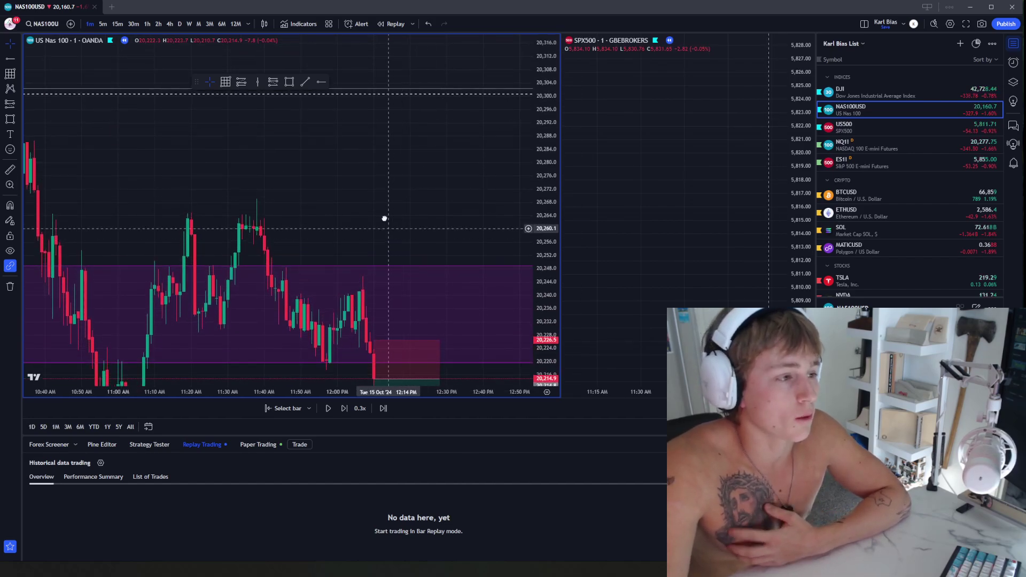
left_click_drag(291, 221, 275, 139)
left_click(434, 136)
Lower the short position's target to the 11:00 AM swing low at about 20,191.3
scroll(422, 133, "up", 4)
left_click_drag(434, 149, 467, 143)
scroll(467, 144, "down", 4)
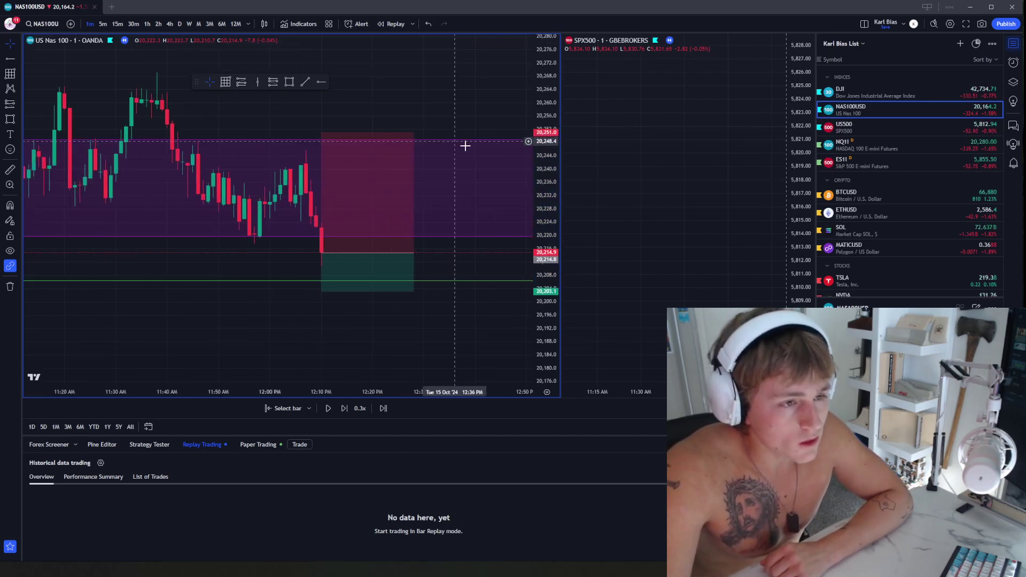
left_click_drag(538, 267, 538, 187)
left_click_drag(460, 281, 448, 291)
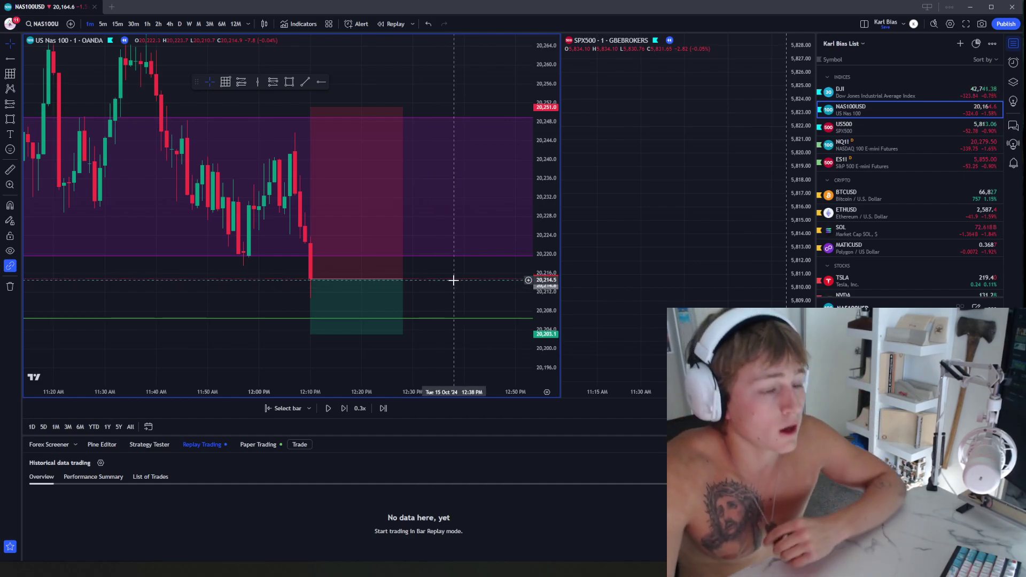
scroll(443, 278, "up", 5)
left_click_drag(447, 285, 431, 255)
scroll(457, 267, "down", 7)
left_click_drag(552, 233, 545, 272)
left_click_drag(474, 270, 424, 261)
scroll(422, 246, "down", 4)
left_click_drag(357, 283, 309, 246)
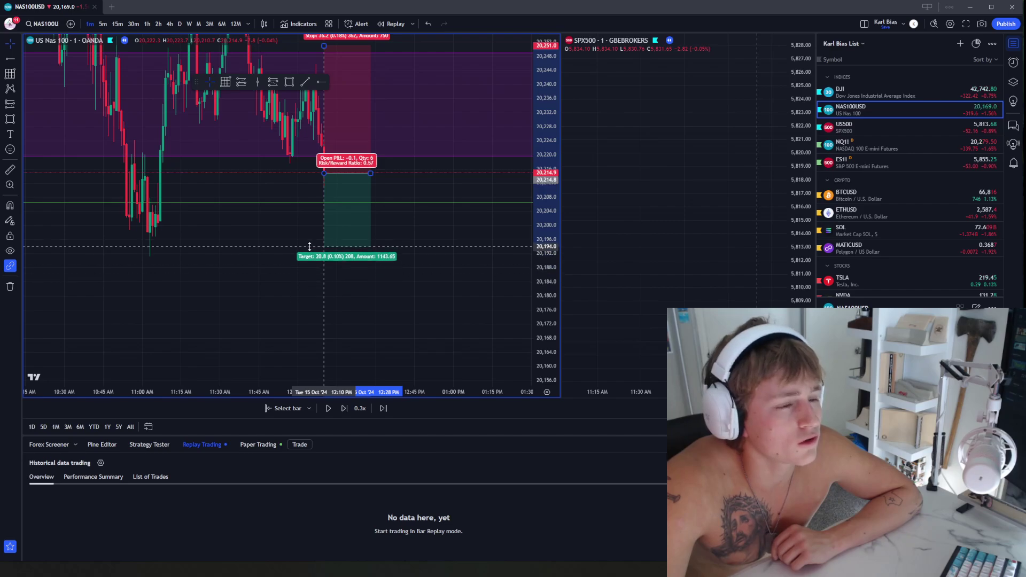
left_click(276, 243)
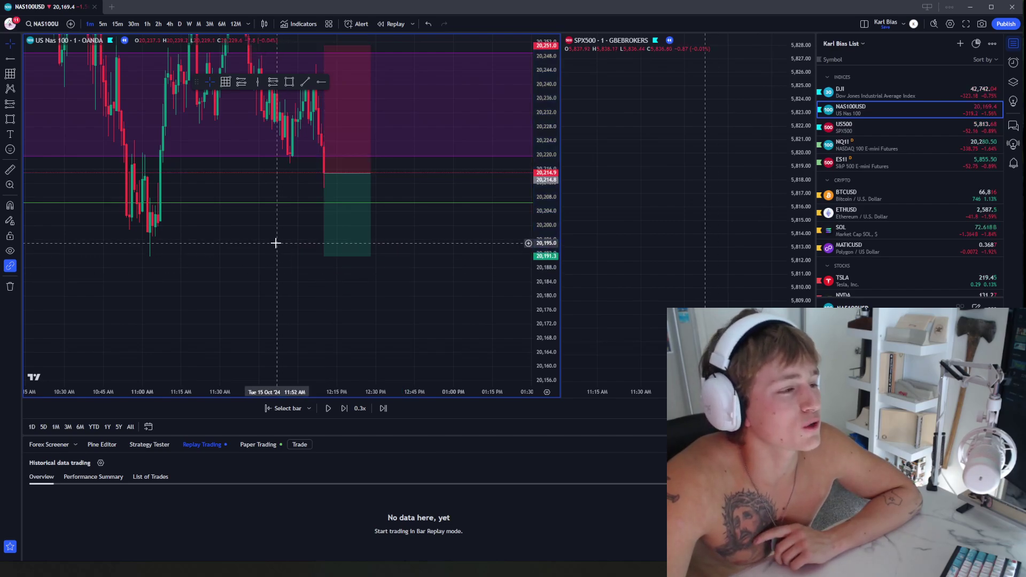
Advance the replay bar by bar to about 12:36 PM, following price through the short position
left_click_drag(383, 223, 313, 254)
left_click_drag(386, 304, 402, 297)
left_click_drag(540, 282, 540, 291)
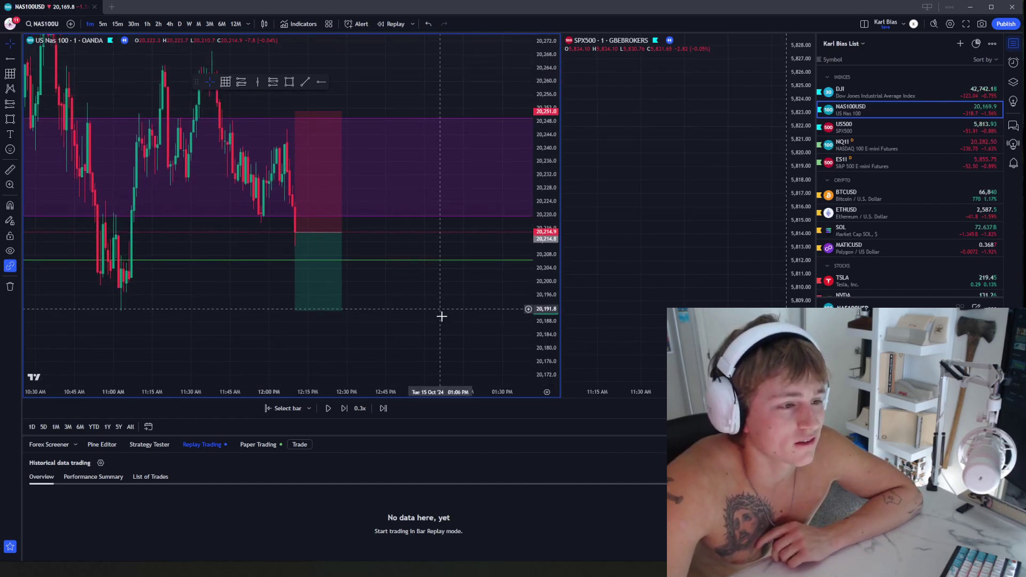
left_click(344, 408)
left_click(344, 408)
left_click(343, 408)
left_click(344, 408)
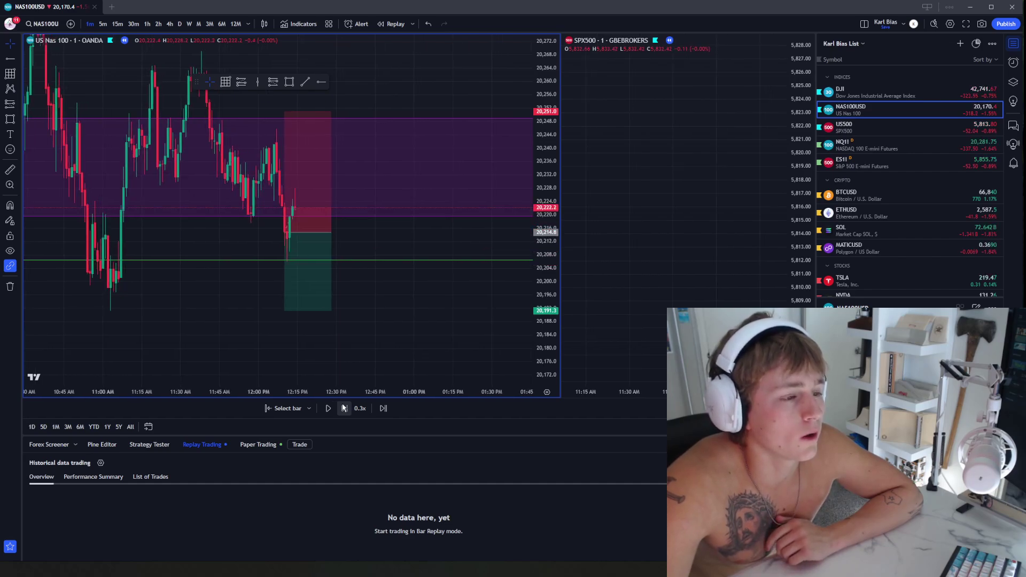
left_click(344, 408)
left_click(343, 408)
left_click(343, 408)
left_click(344, 408)
left_click(343, 408)
left_click(343, 408)
left_click(343, 408)
left_click(344, 408)
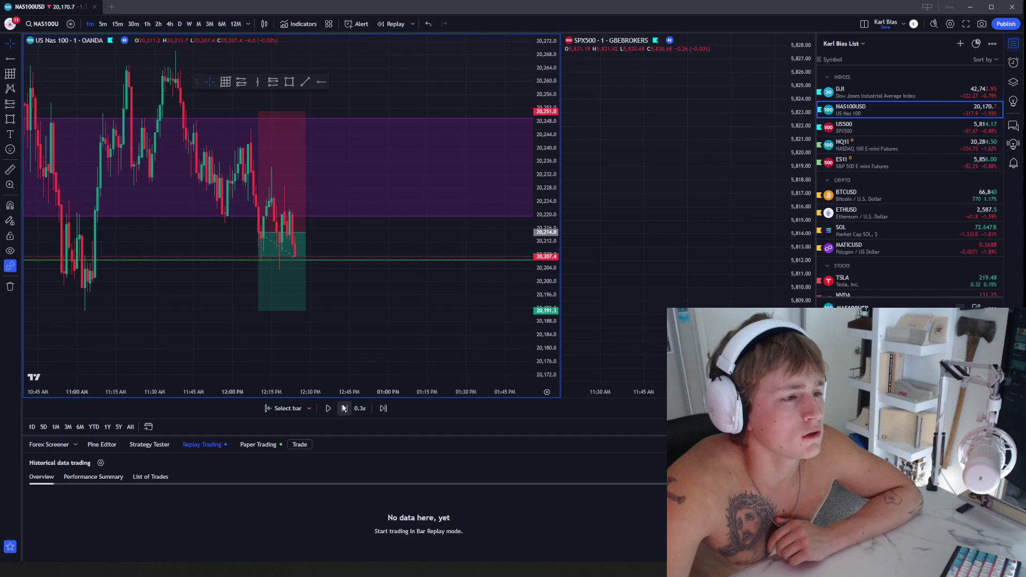
left_click(343, 408)
left_click(343, 408)
left_click(344, 408)
left_click(343, 409)
left_click(344, 408)
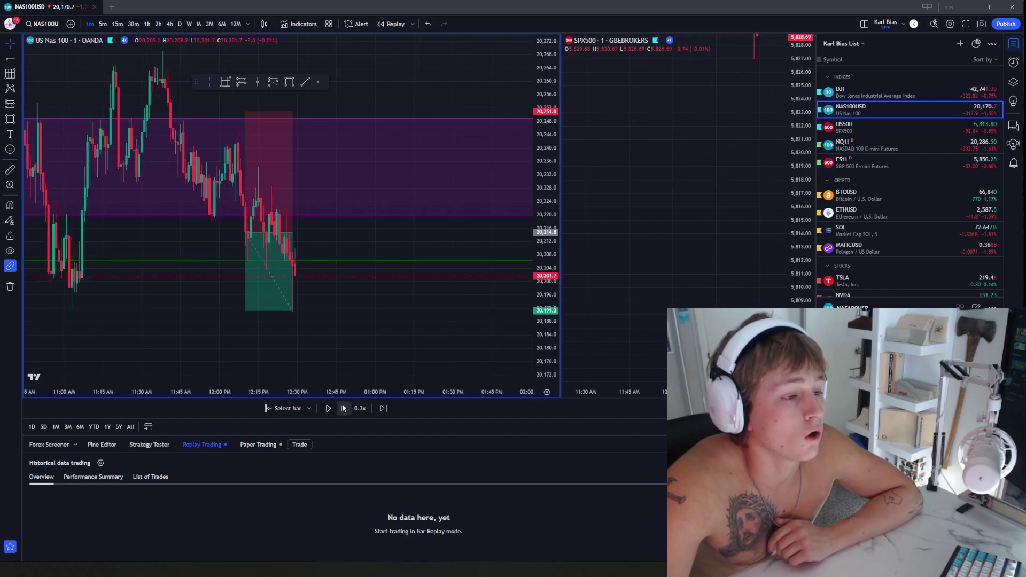
left_click(343, 408)
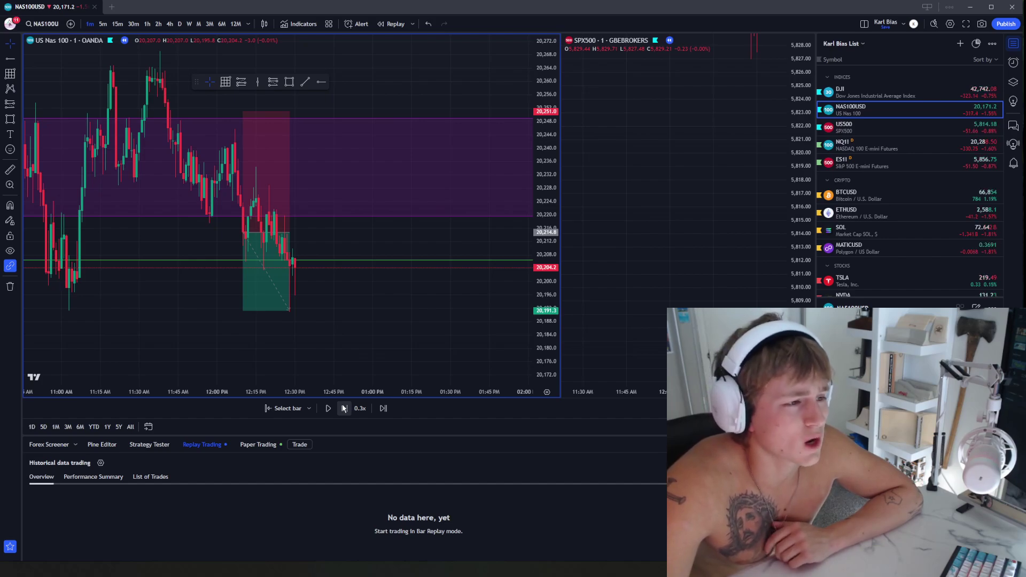
left_click(344, 408)
left_click(344, 408)
left_click(343, 408)
left_click(344, 408)
left_click(343, 408)
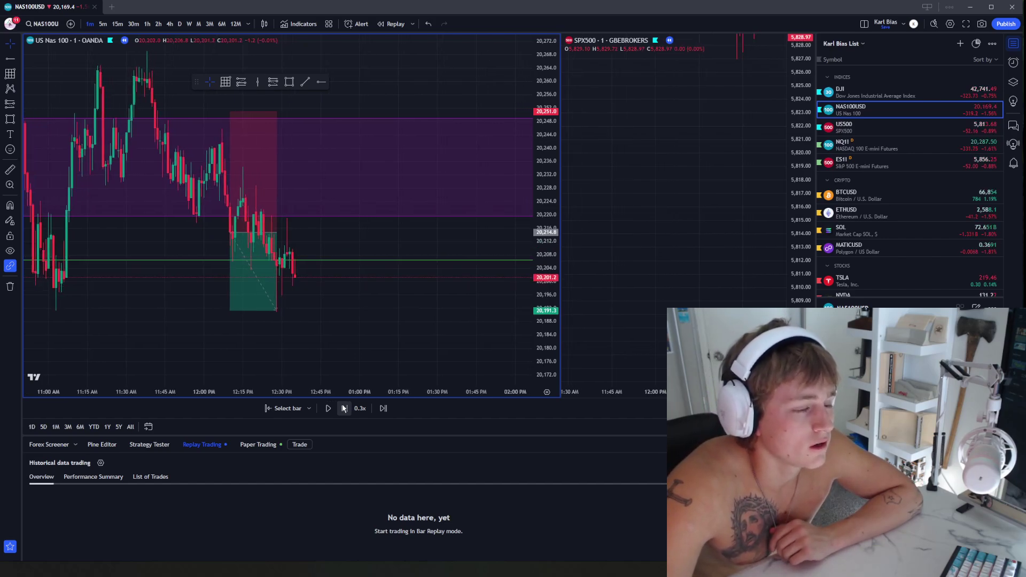
left_click(344, 408)
Extend the short position's target down to about 20,178.7 for a risk/reward ratio of 1
left_click_drag(298, 313, 263, 298)
scroll(315, 297, "down", 4)
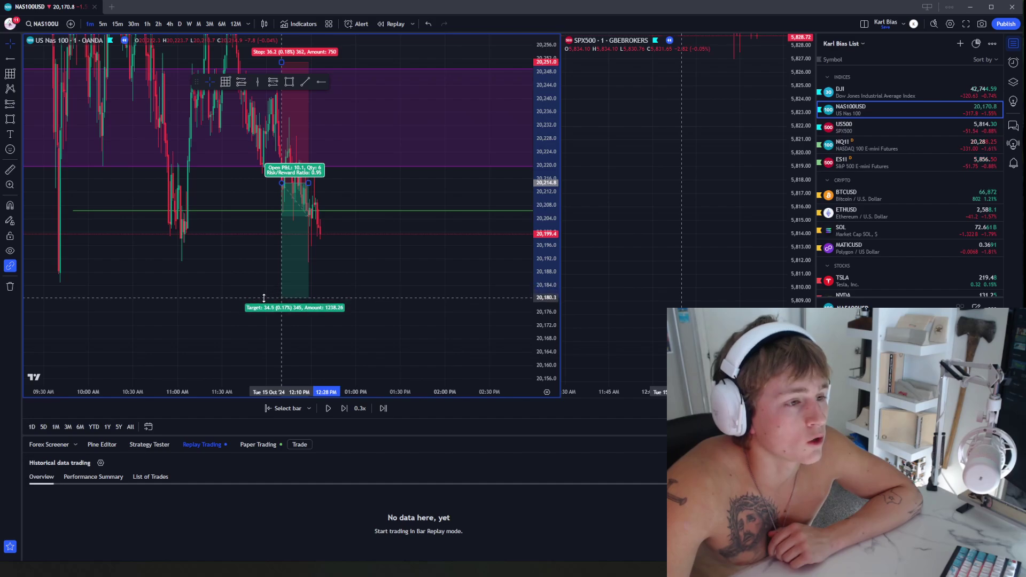
left_click(390, 289)
scroll(378, 284, "up", 4)
left_click_drag(376, 285, 442, 314)
left_click_drag(544, 275, 543, 292)
scroll(459, 302, "up", 2)
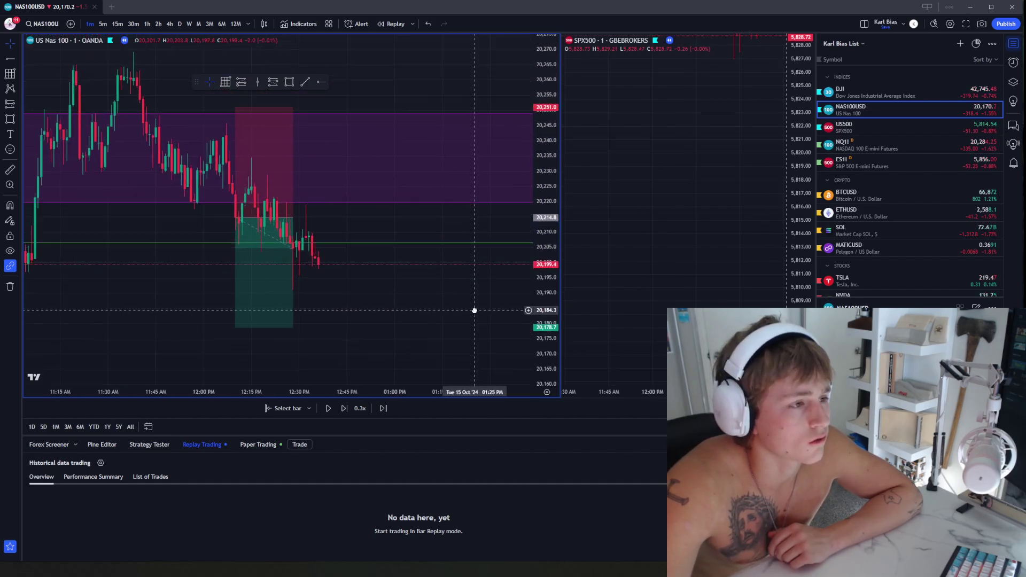
Advance the replay bar by bar to about 1:37 PM, following how price moves between the purple zone and green level
left_click(344, 408)
left_click(344, 409)
left_click(344, 408)
left_click(344, 408)
left_click(344, 409)
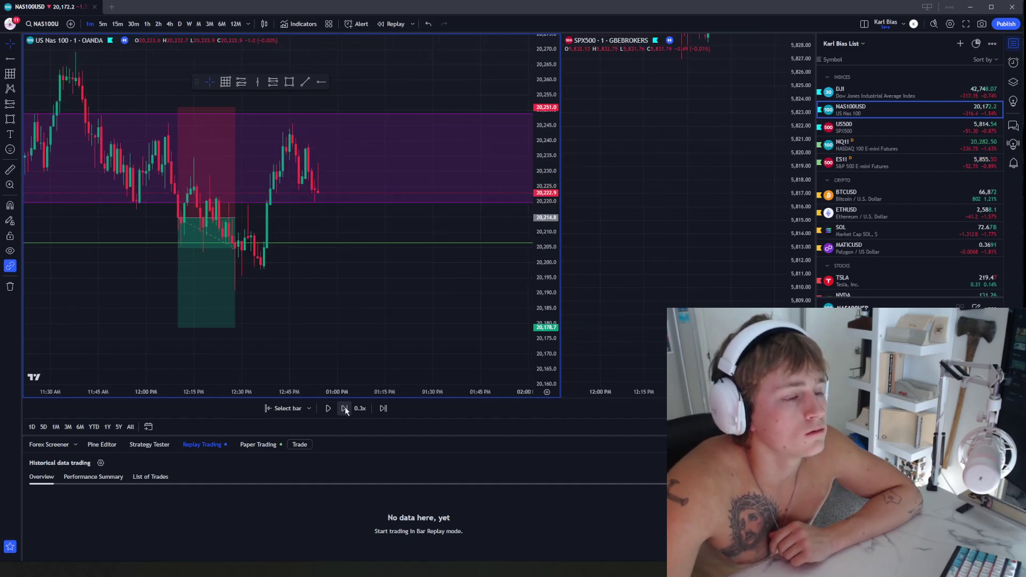
left_click(344, 408)
left_click(344, 408)
left_click(344, 408)
left_click(344, 408)
left_click(344, 408)
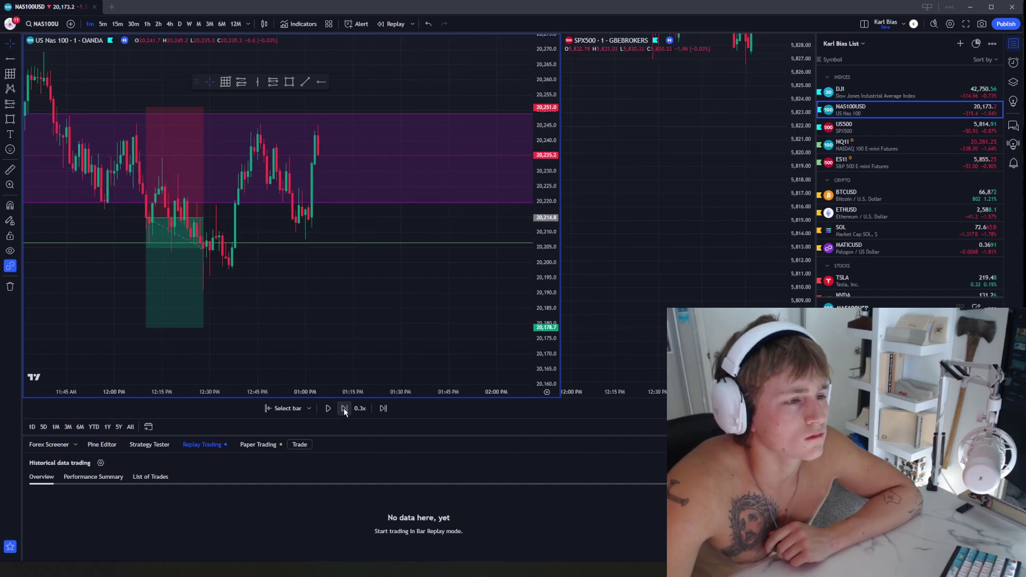
left_click(344, 409)
left_click(344, 408)
left_click(344, 408)
left_click(344, 409)
left_click(344, 408)
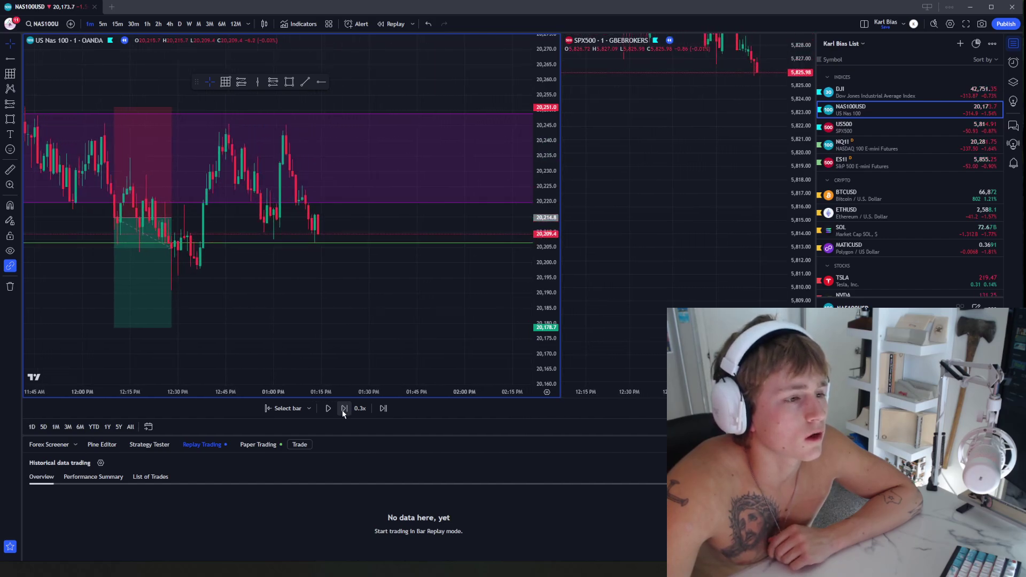
left_click(343, 408)
left_click(343, 408)
left_click(341, 410)
left_click(341, 410)
left_click(341, 411)
left_click(341, 411)
left_click(341, 412)
left_click(341, 412)
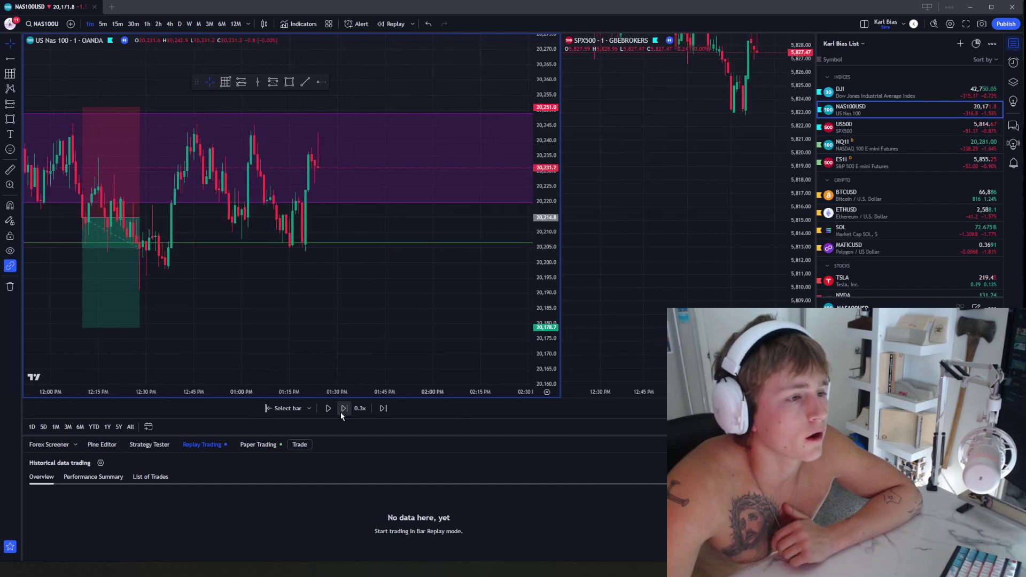
left_click(340, 412)
left_click(339, 412)
left_click(344, 408)
left_click(344, 408)
left_click(344, 408)
left_click(344, 408)
left_click(344, 408)
left_click(344, 408)
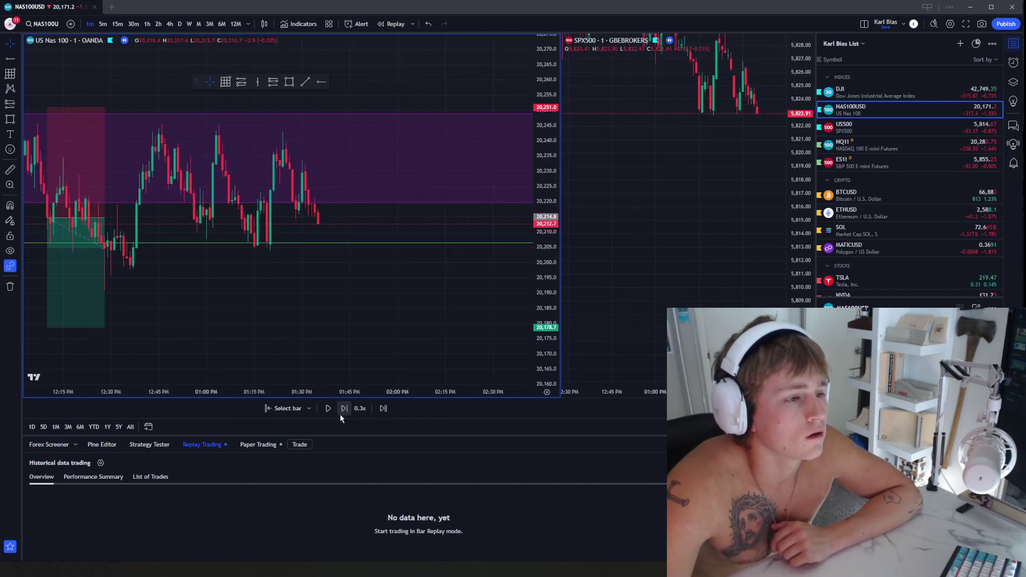
Remove all drawings from the US Nas 100 chart
scroll(346, 303, "down", 3)
left_click_drag(406, 338, 396, 348)
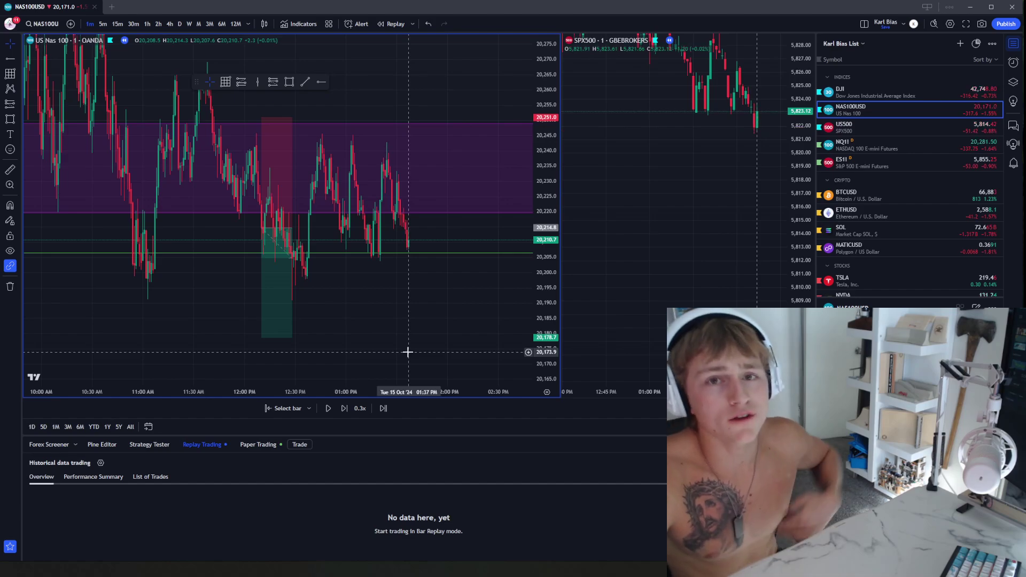
left_click_drag(362, 314, 403, 323)
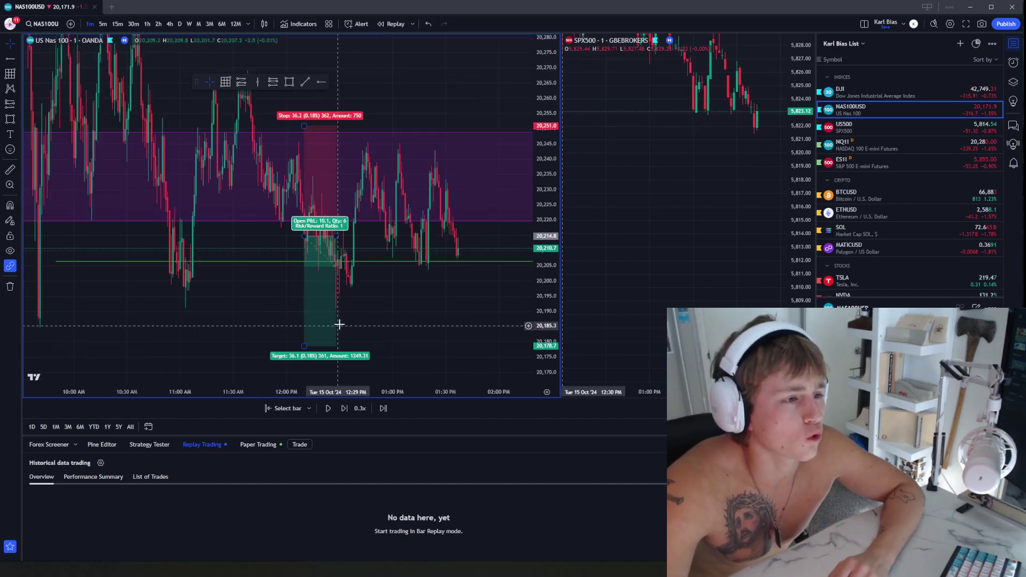
scroll(360, 342, "up", 2)
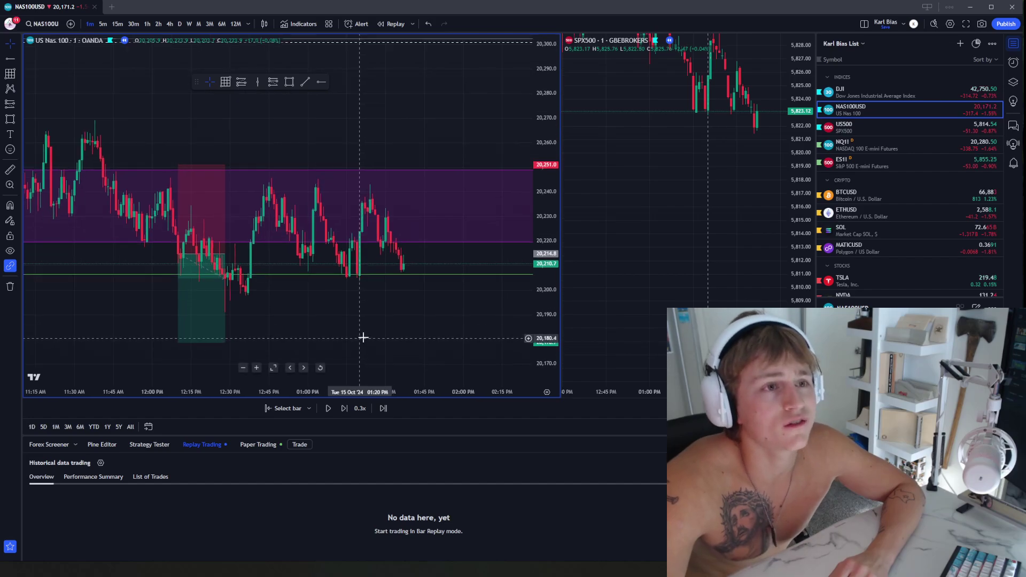
scroll(365, 337, "down", 1)
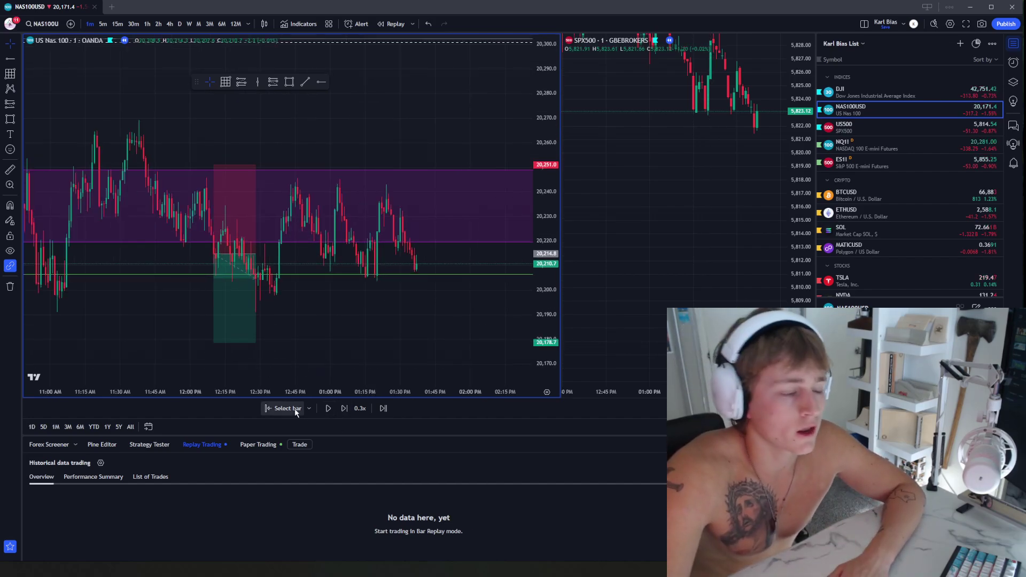
scroll(354, 281, "down", 4)
scroll(401, 297, "up", 4)
right_click(345, 315)
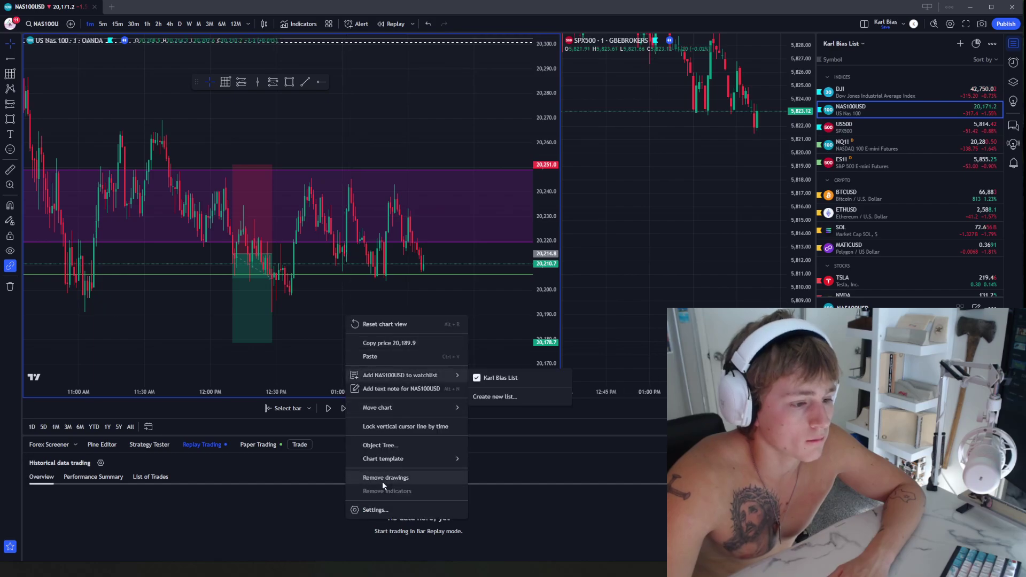
left_click(399, 477)
scroll(327, 282, "down", 1)
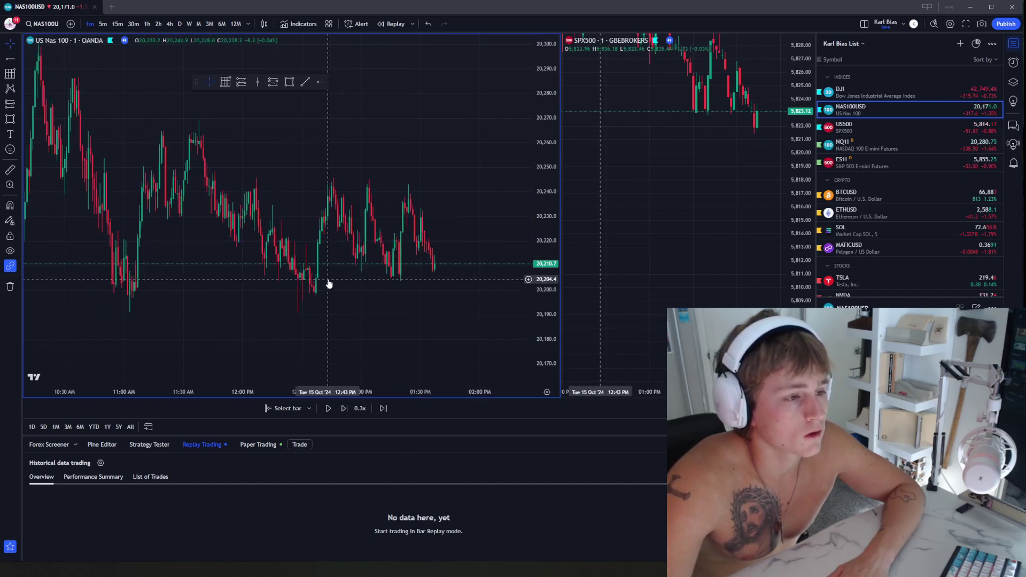
Restore the removed drawings and draw a rectangle between the green level and the purple zone's lower edge, from 12:36 PM to about 1:57 PM
left_click(427, 24)
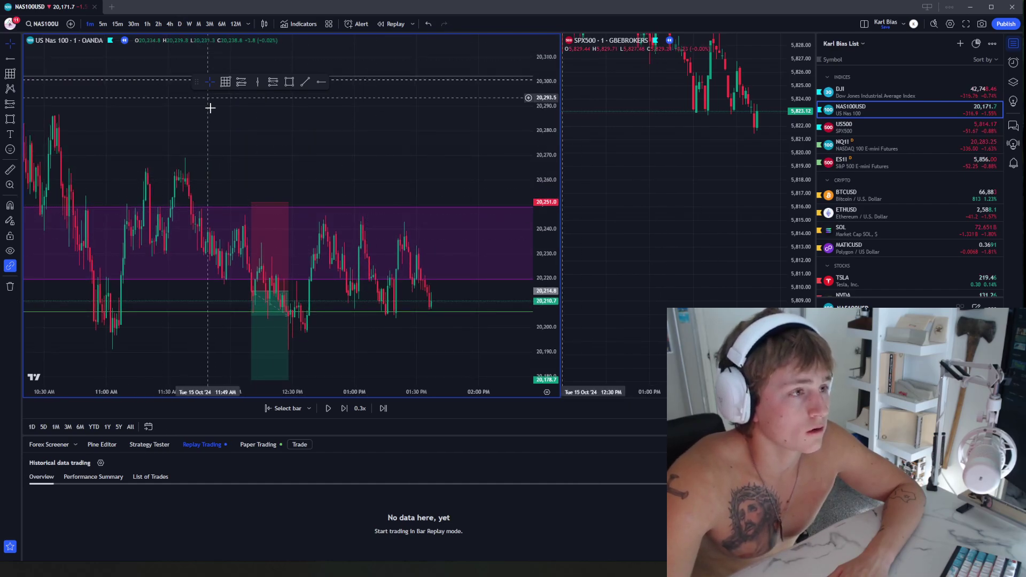
scroll(252, 120, "down", 5)
scroll(380, 160, "up", 4)
left_click_drag(379, 160, 361, 131)
scroll(307, 127, "up", 4)
left_click_drag(290, 126, 359, 99)
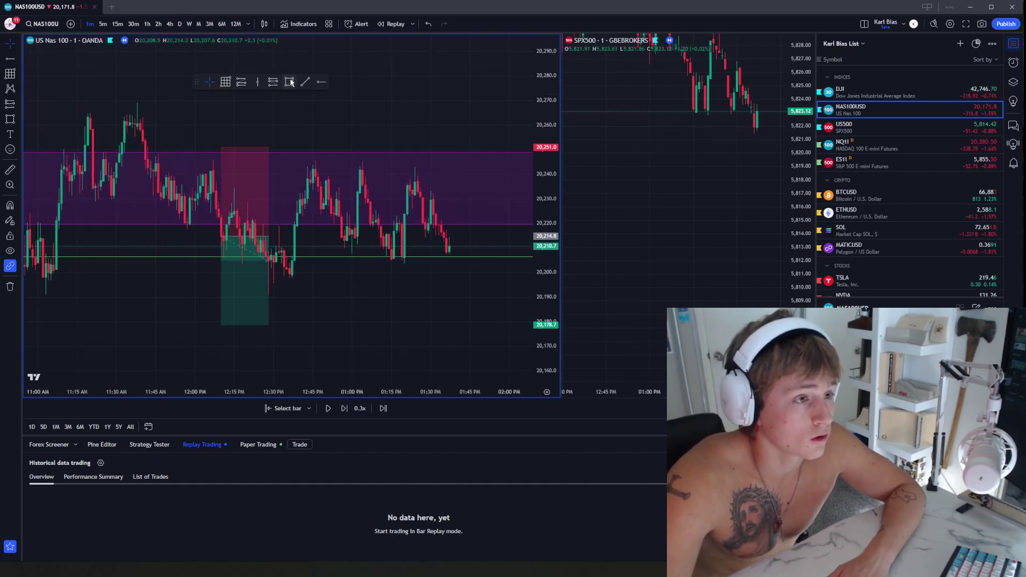
left_click(288, 256)
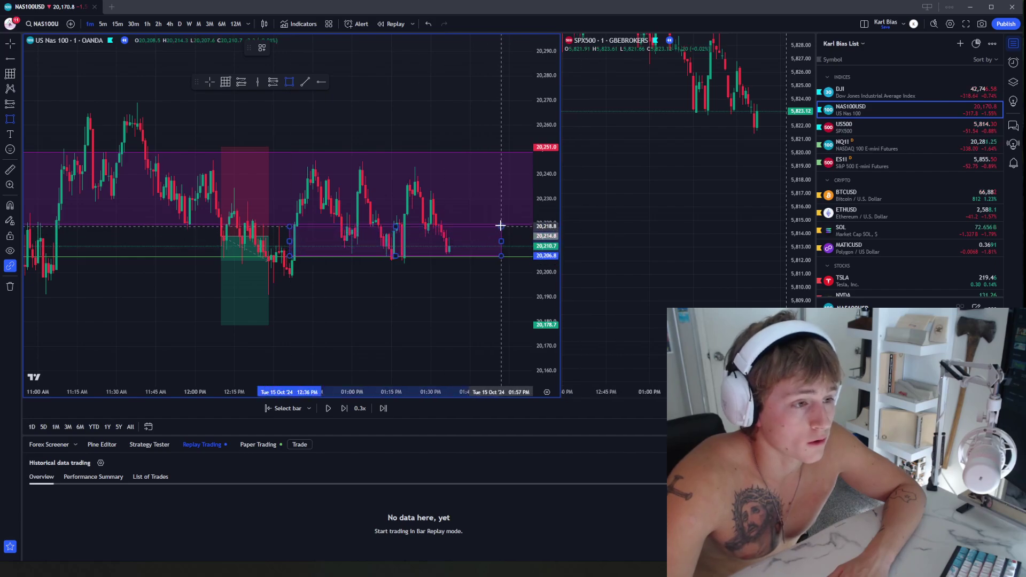
scroll(477, 275, "down", 3)
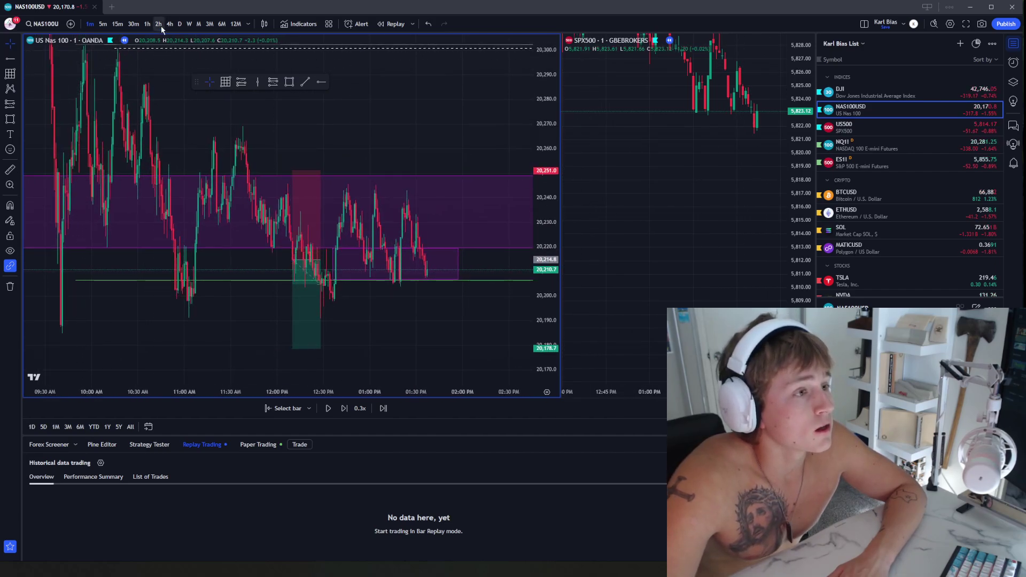
Switch the US Nas 100 chart to the 4-hour timeframe and examine the 15 October candles around the purple zone
left_click(169, 23)
scroll(436, 237, "up", 10)
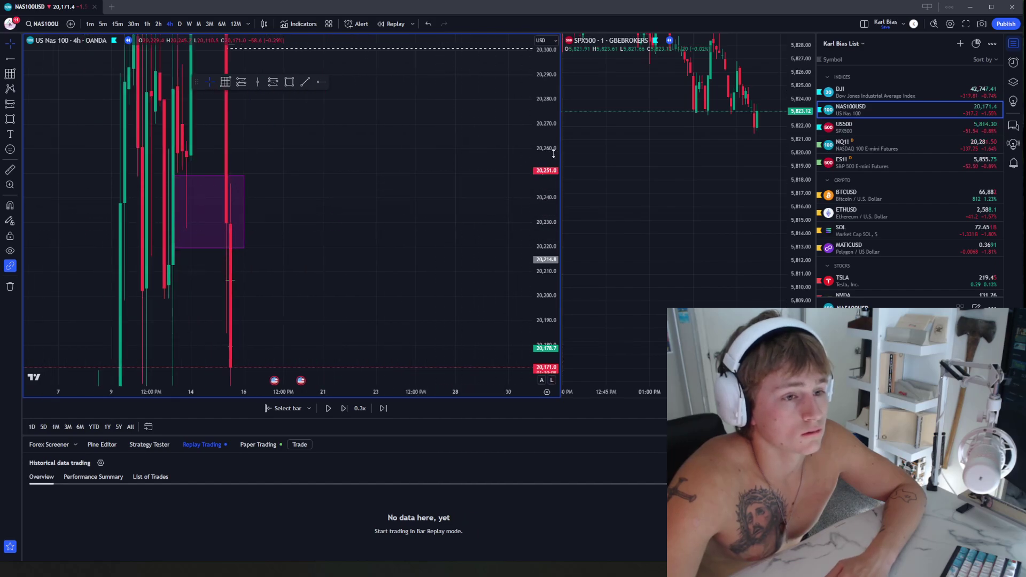
left_click_drag(552, 152, 552, 357)
scroll(276, 251, "up", 3)
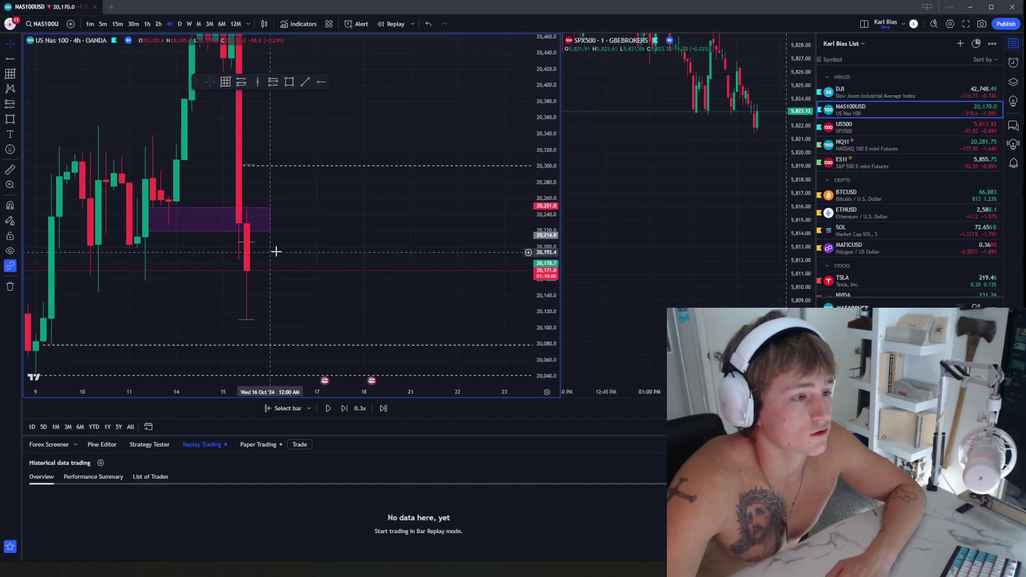
left_click_drag(302, 277, 384, 246)
left_click_drag(537, 268, 535, 60)
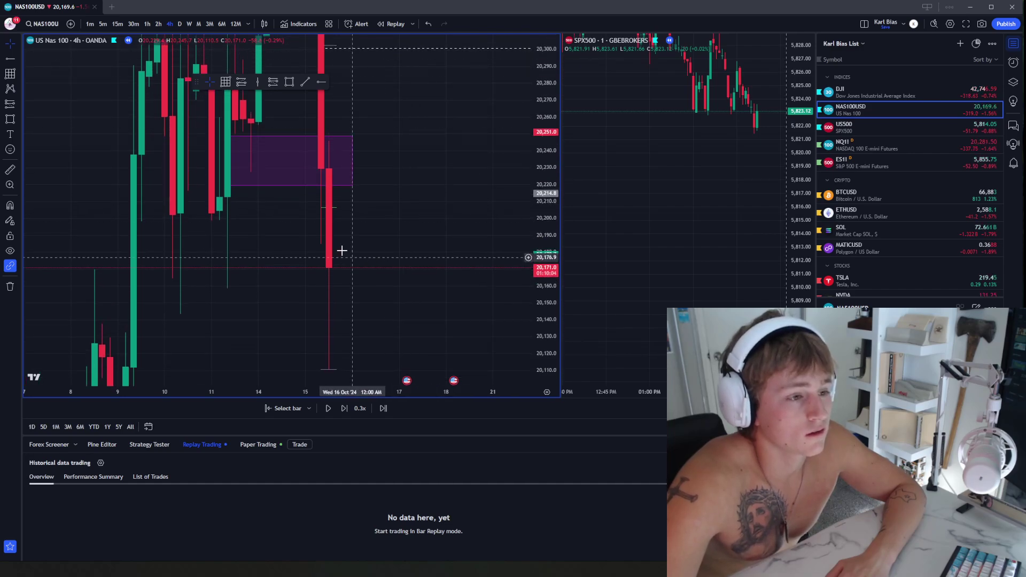
scroll(440, 211, "down", 5)
left_click_drag(440, 211, 325, 231)
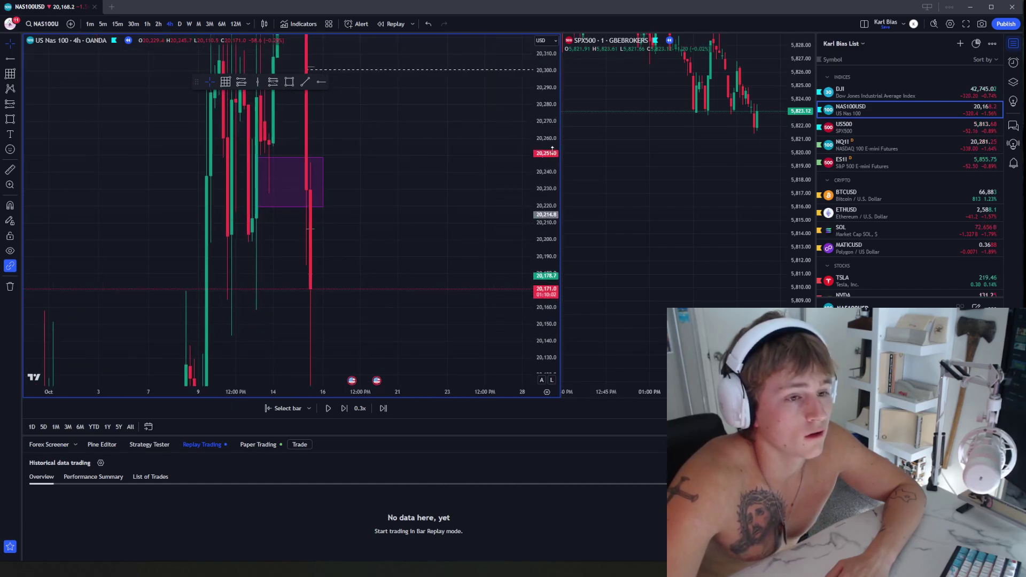
left_click_drag(551, 150, 542, 334)
scroll(237, 231, "up", 5)
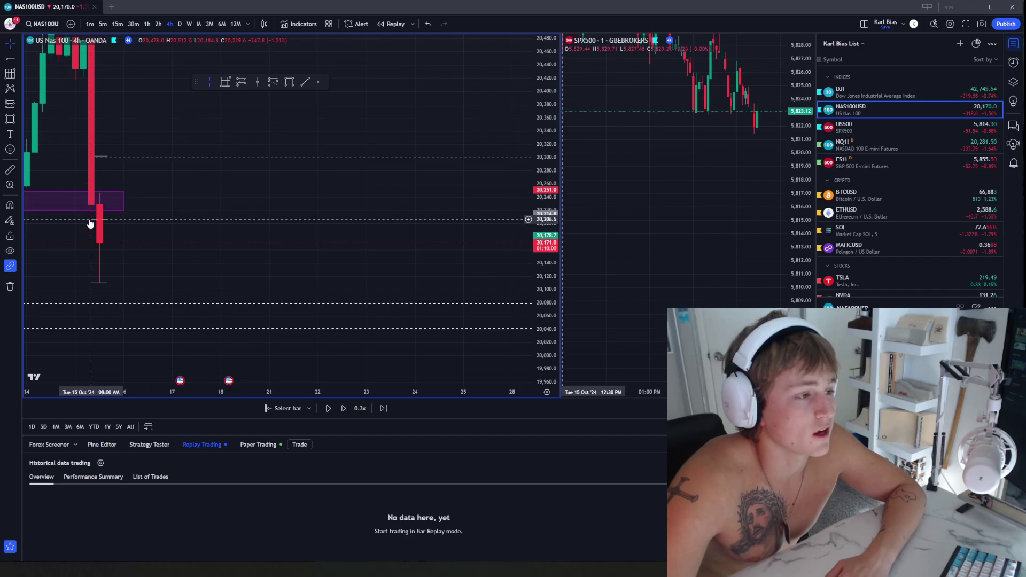
Examine the wider 4-hour price structure around the purple zone, from the upper dashed levels down to the two lowest ones
scroll(323, 199, "down", 5)
left_click_drag(373, 189, 334, 306)
left_click_drag(535, 180, 536, 294)
left_click_drag(444, 263, 435, 211)
scroll(322, 226, "up", 5)
left_click_drag(322, 227, 480, 236)
left_click_drag(546, 274, 544, 137)
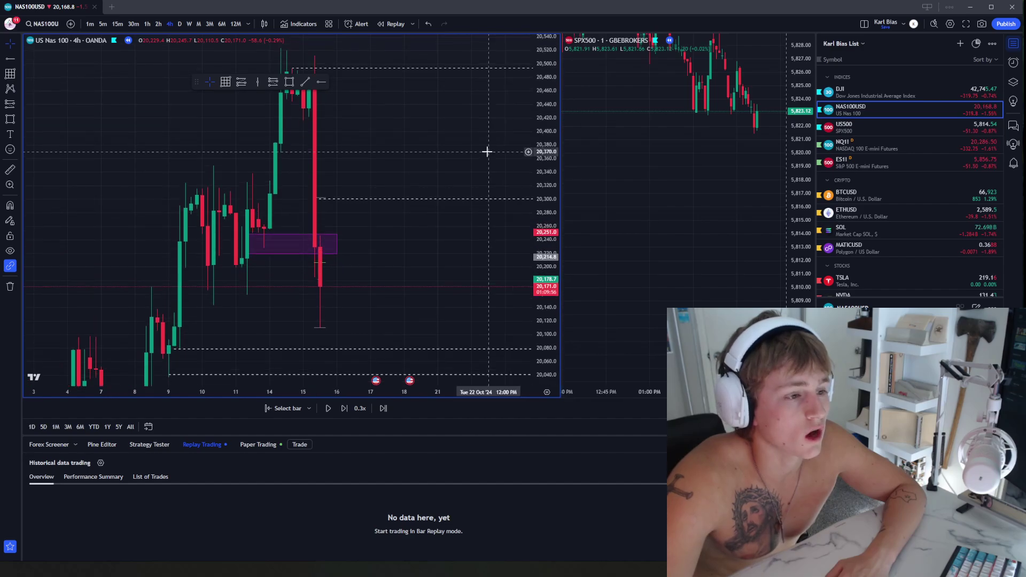
scroll(470, 203, "up", 4)
left_click_drag(402, 257, 553, 248)
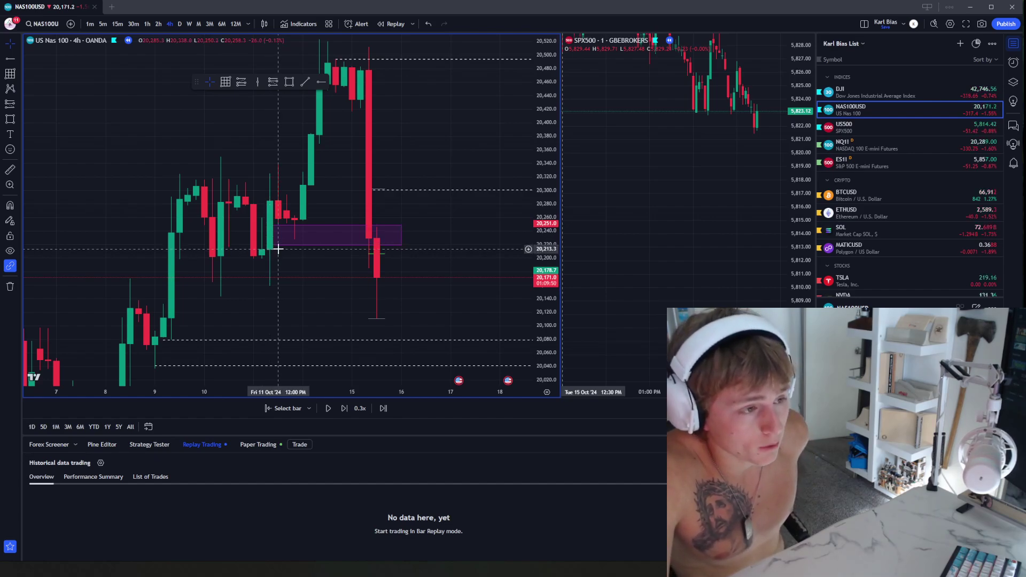
scroll(382, 224, "up", 2)
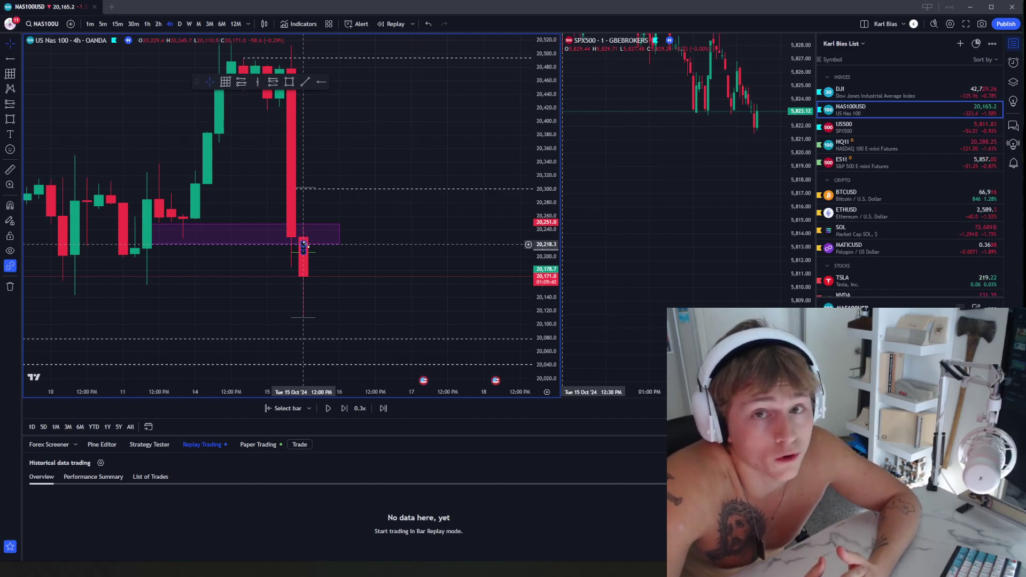
scroll(374, 235, "down", 3)
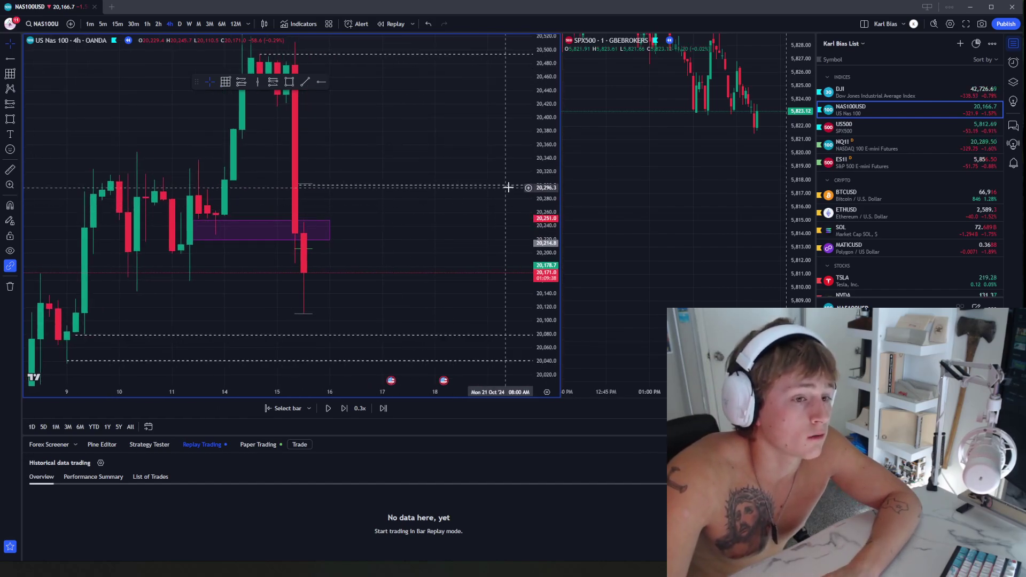
left_click_drag(535, 170, 532, 211)
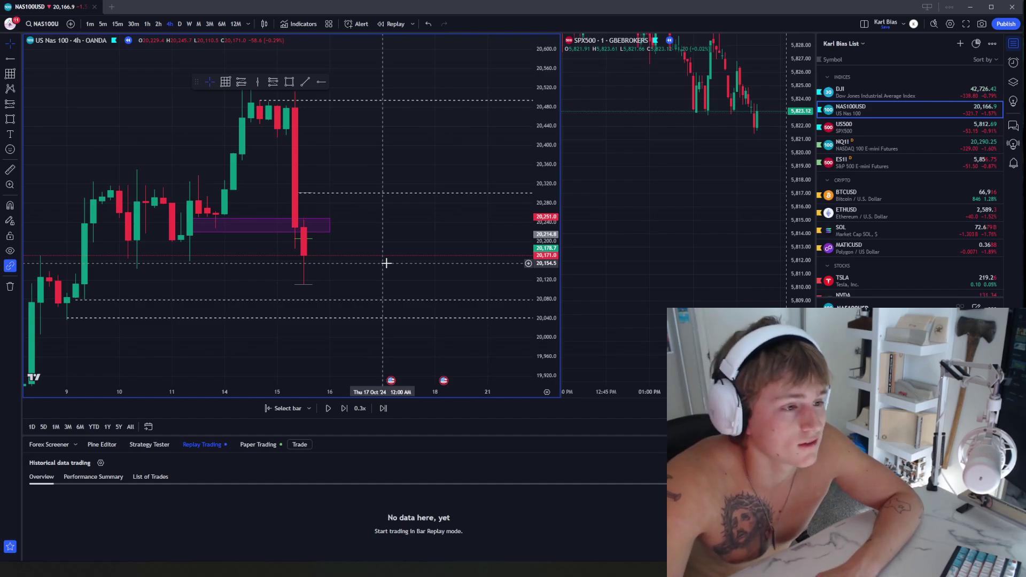
left_click_drag(349, 217, 420, 147)
scroll(427, 189, "down", 3)
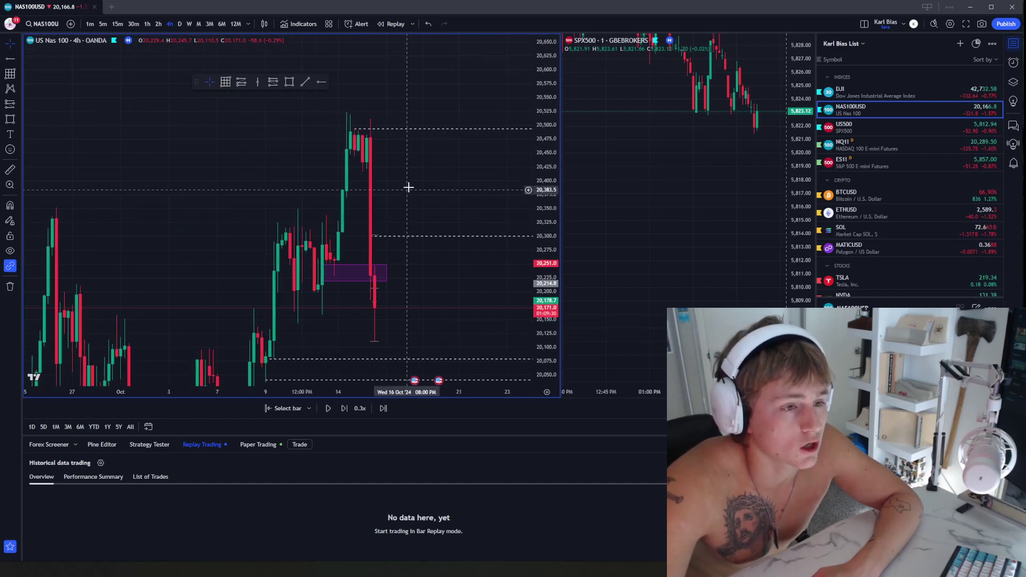
Remove all drawings from the 4-hour US Nas 100 chart
right_click(434, 184)
left_click(454, 348)
left_click_drag(417, 184, 380, 181)
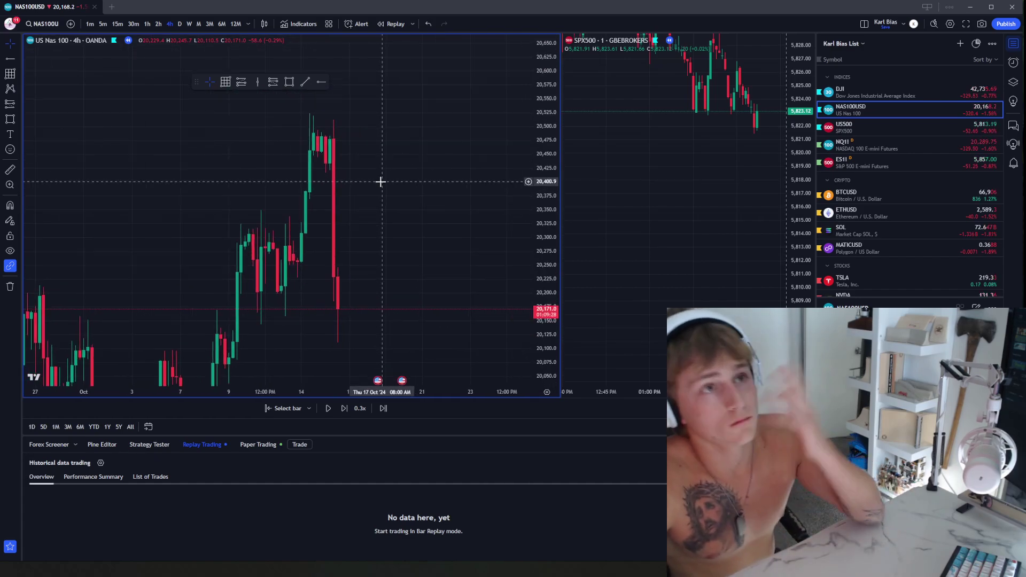